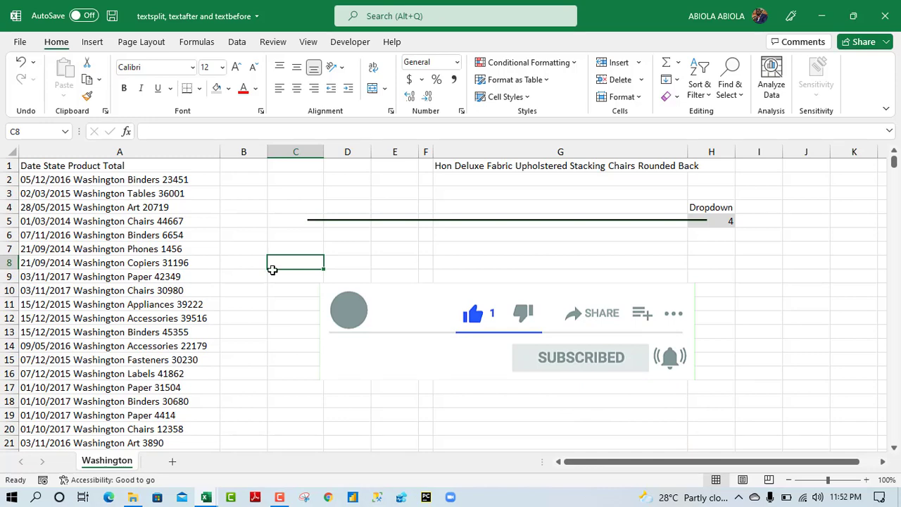
Step: Check the Account page (Microsoft 365 Apps, Version 2204 Beta Channel), then return to the worksheet
click(21, 43)
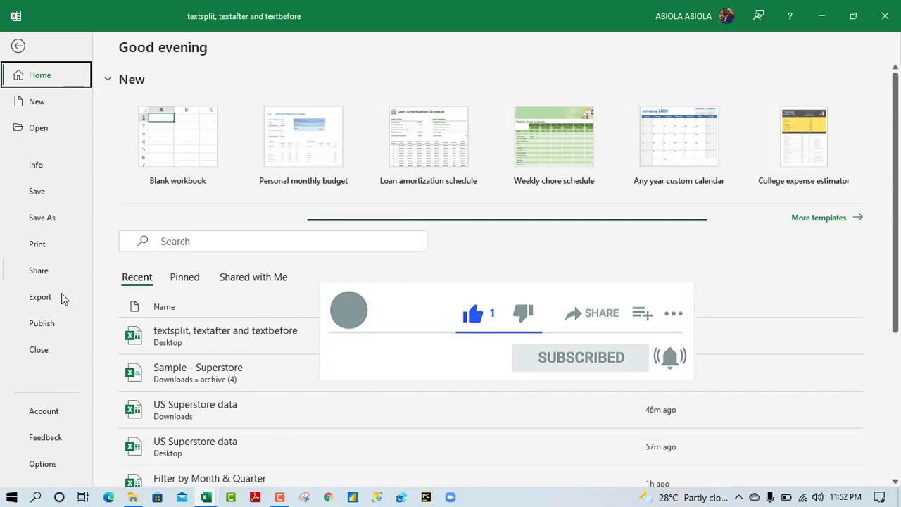
click(55, 410)
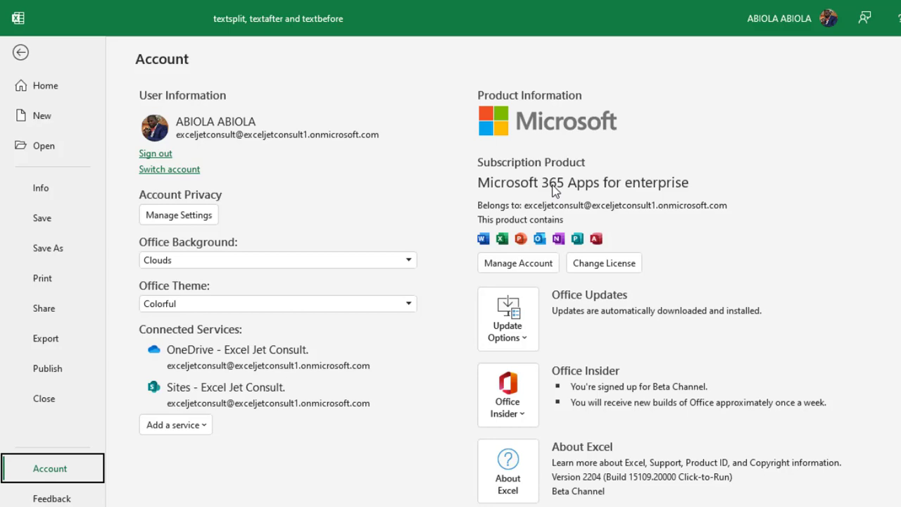
click(21, 53)
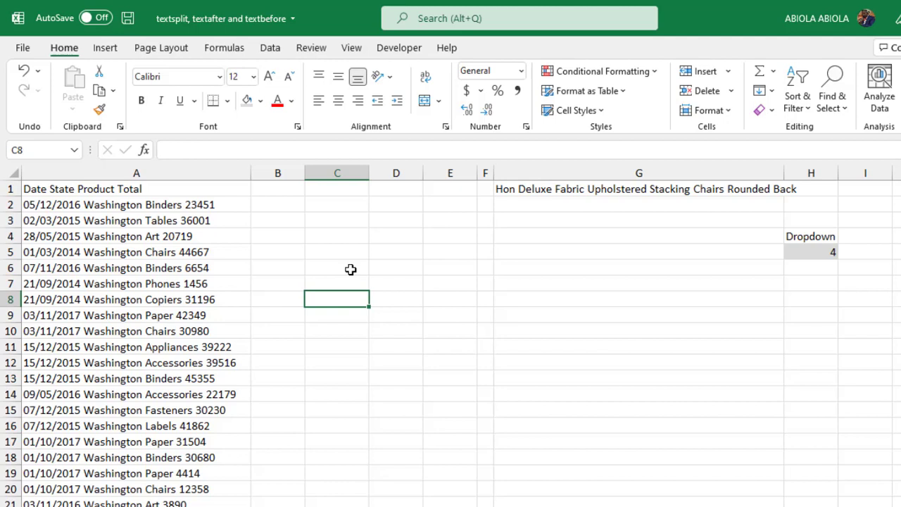
text(=texts)
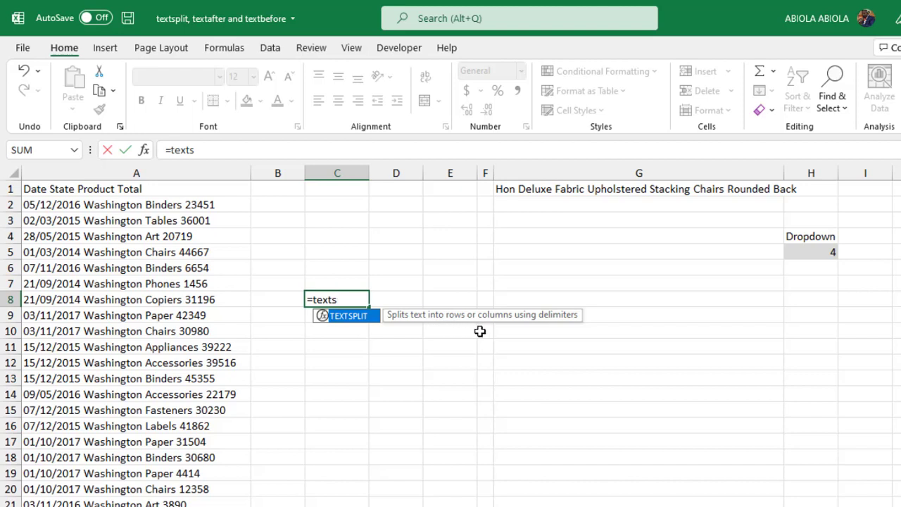
key(BackSpace)
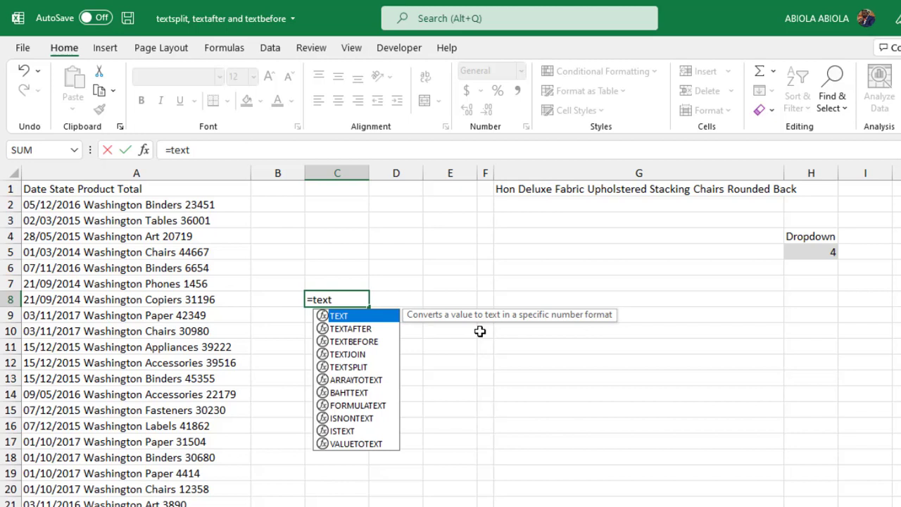
key(Down)
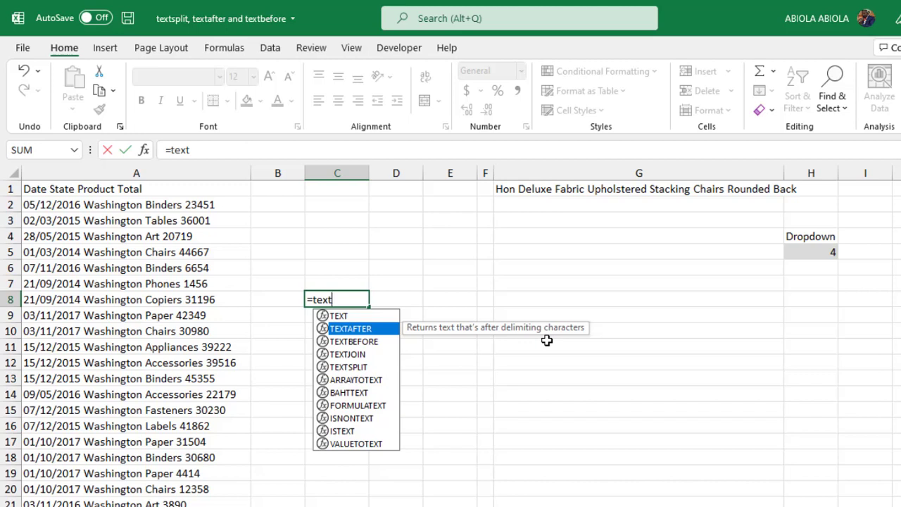
key(Down)
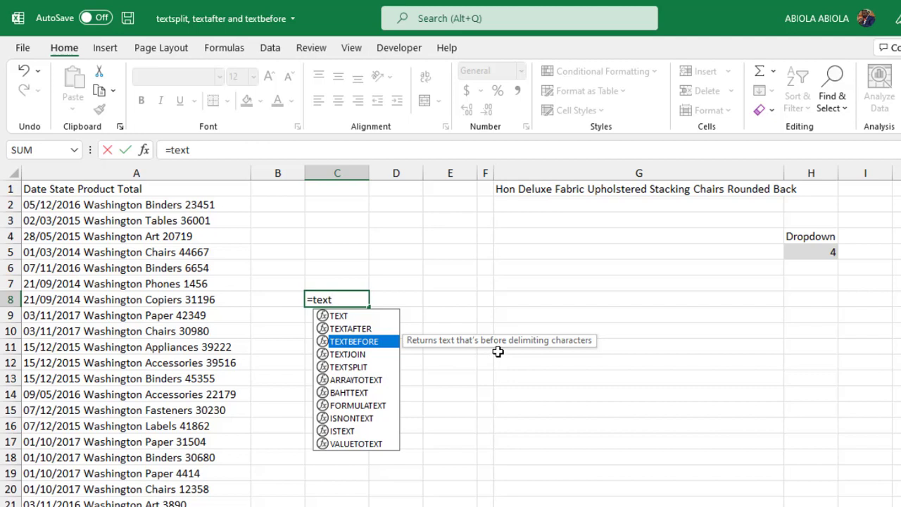
key(Escape)
key(Escape)
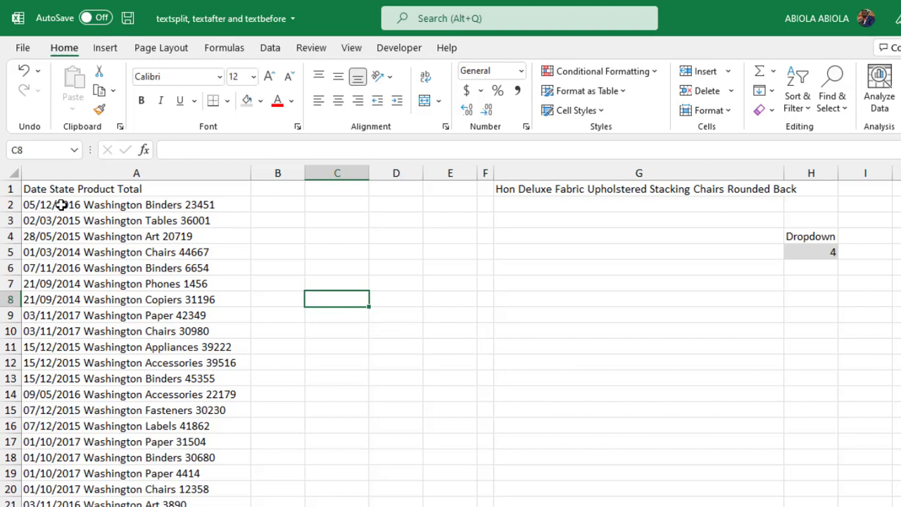
drag(47, 188, 217, 286)
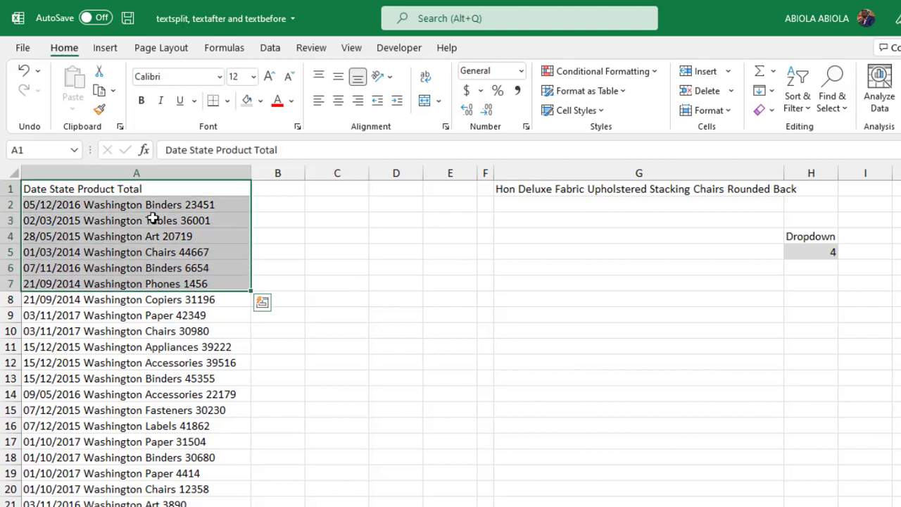
click(120, 215)
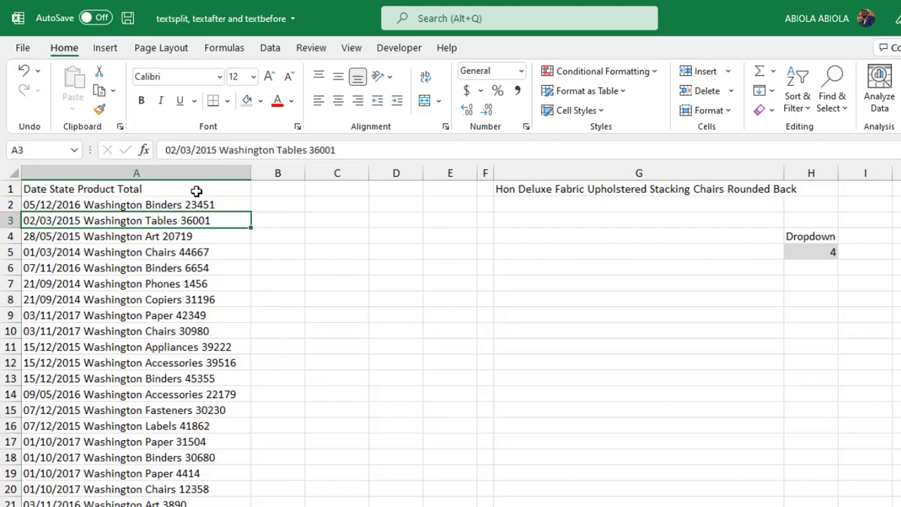
click(272, 191)
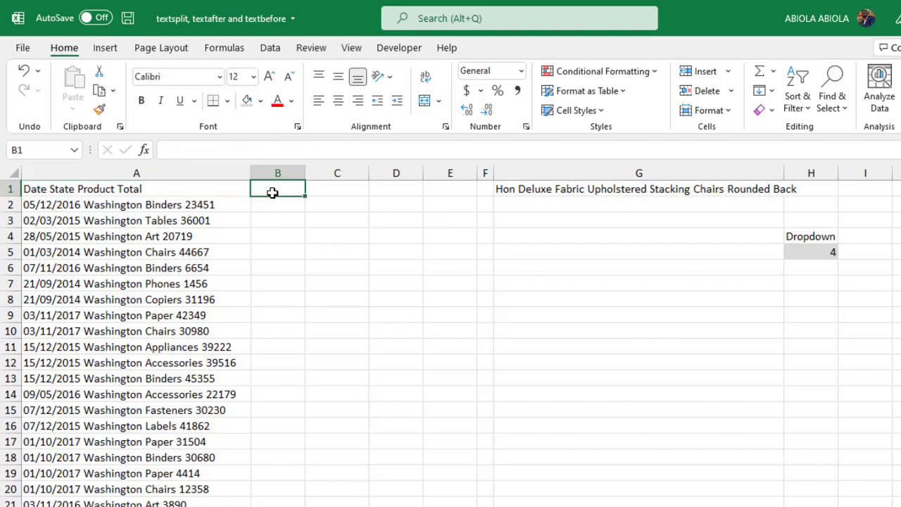
click(328, 189)
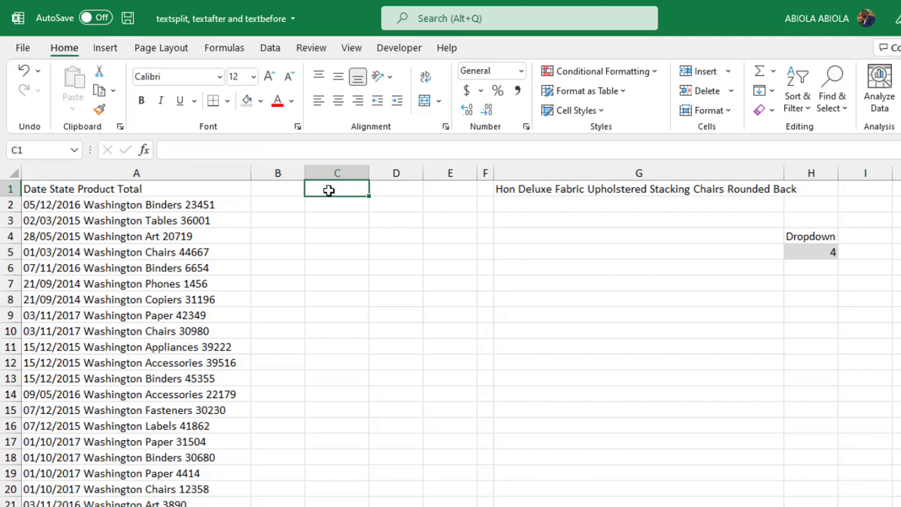
click(426, 189)
click(399, 190)
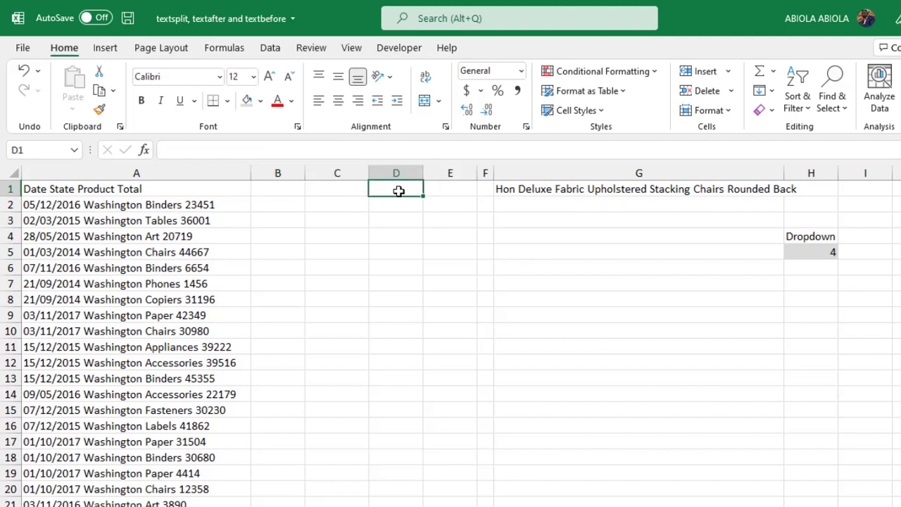
click(430, 190)
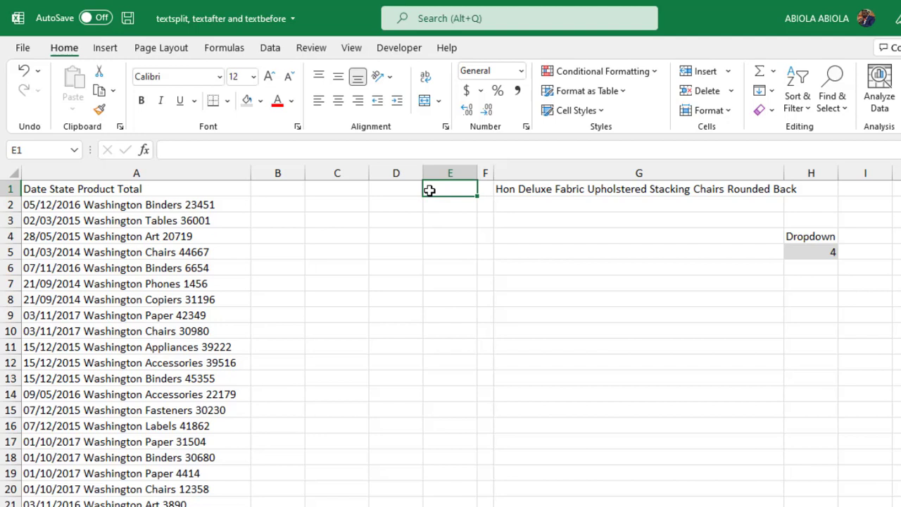
Step: Enter =TEXTSPLIT(A1," ") in B1 to spill Date, State, Product and Total across B1:E1
click(291, 192)
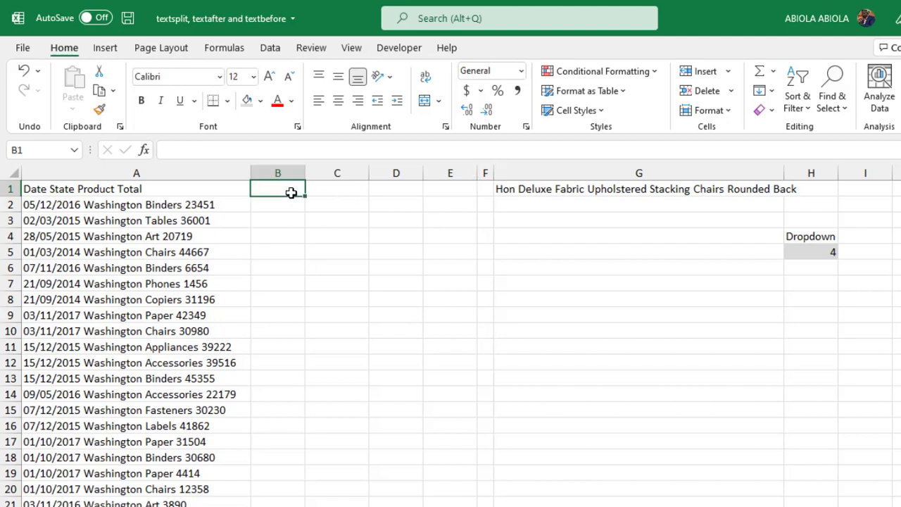
text(=text)
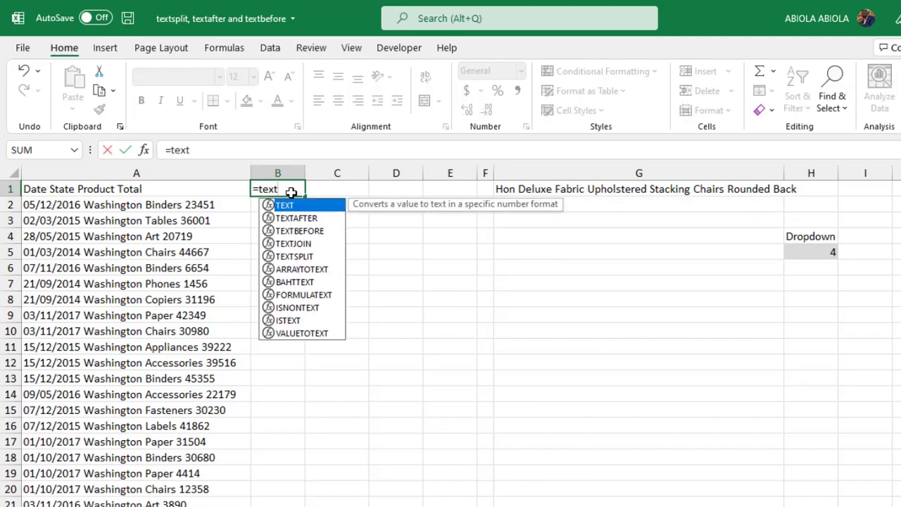
key(Down)
key(Down)
key(Down)
key(Down)
key(Tab)
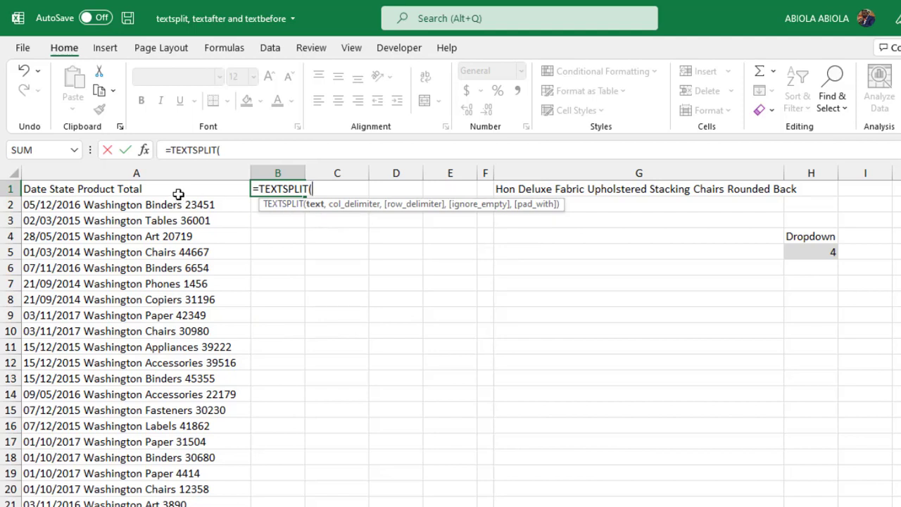
click(145, 190)
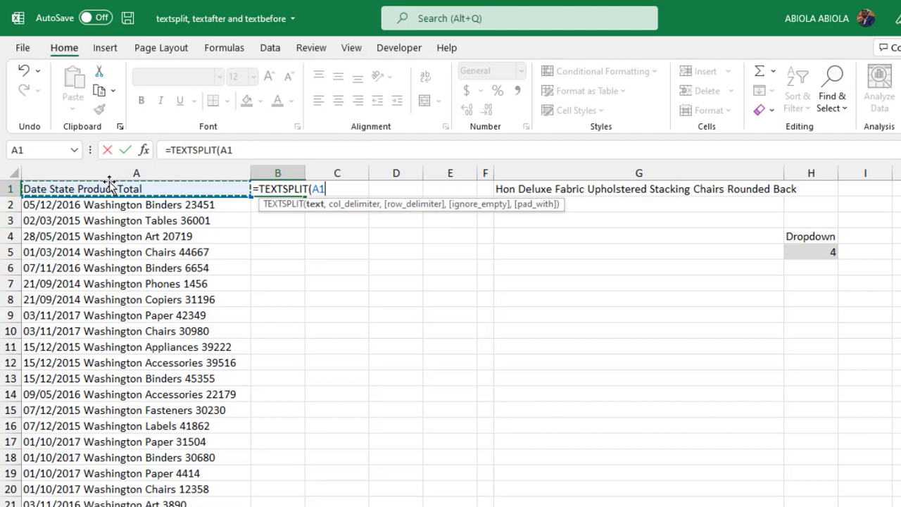
text(,)
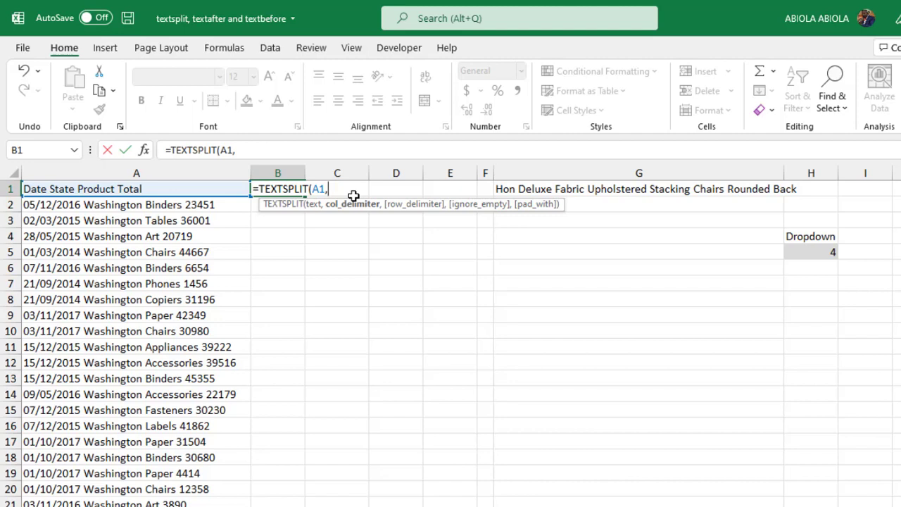
text(" ")
text())
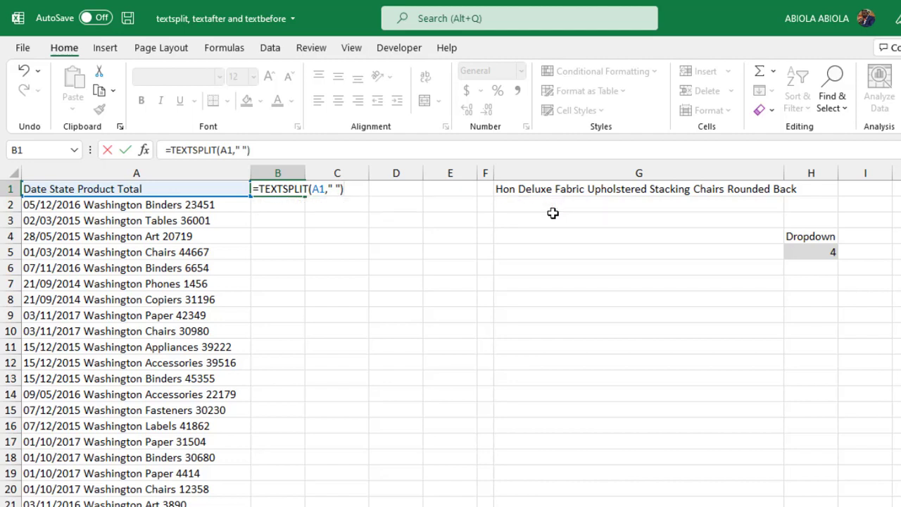
key(ctrl+Return)
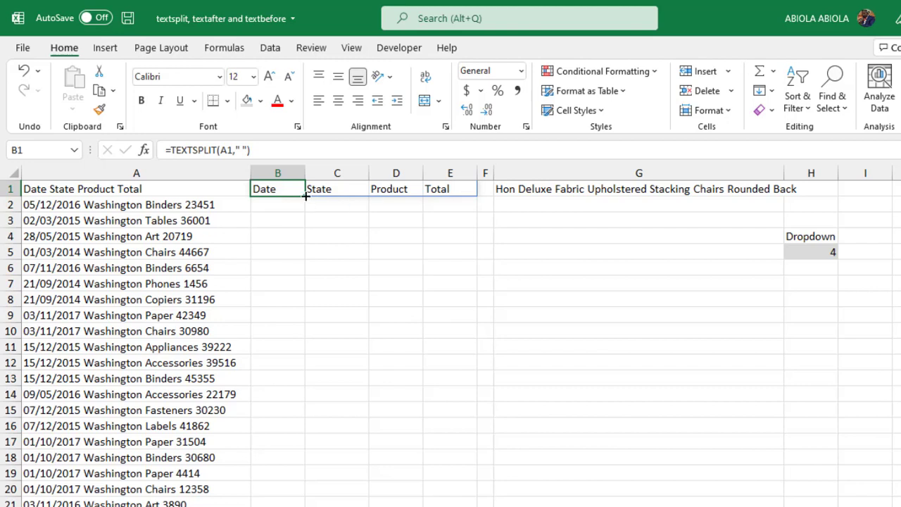
Step: Copy B1's TEXTSPLIT formula into every row of column B down to row 507
drag(305, 197, 305, 378)
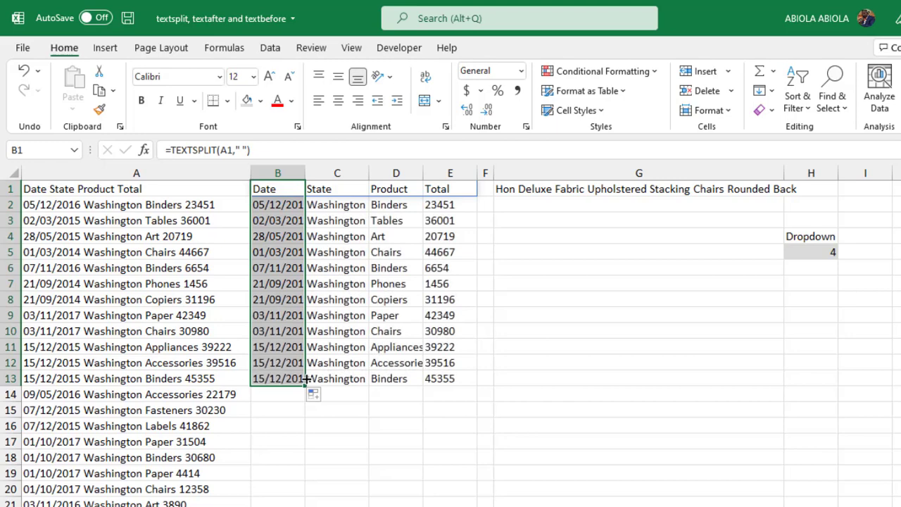
key(ctrl+z)
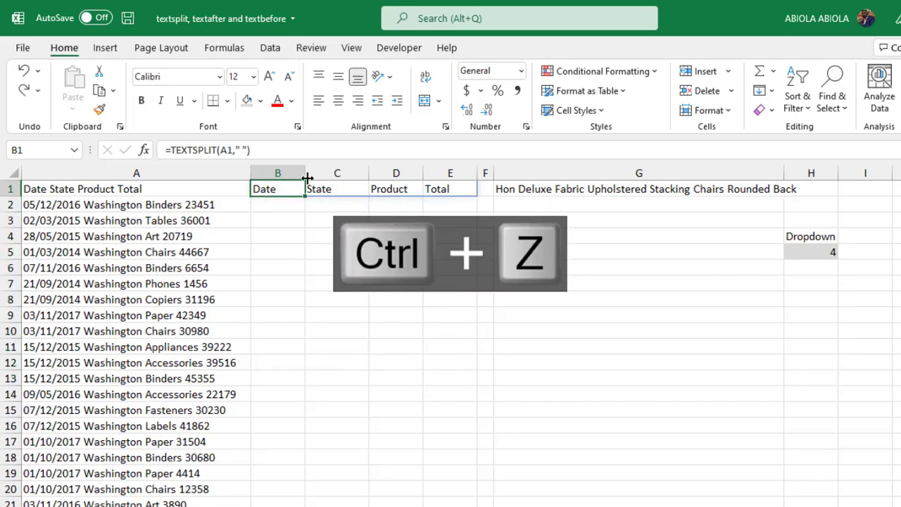
key(ctrl+c)
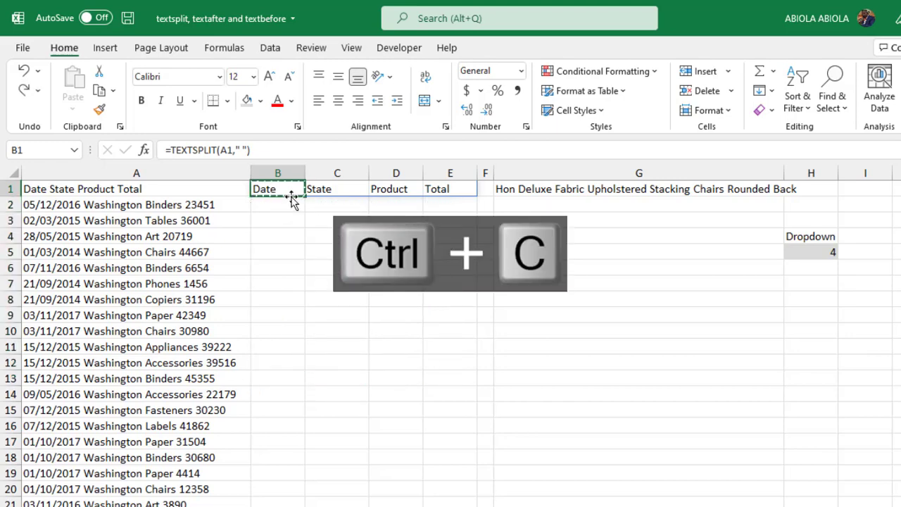
click(245, 190)
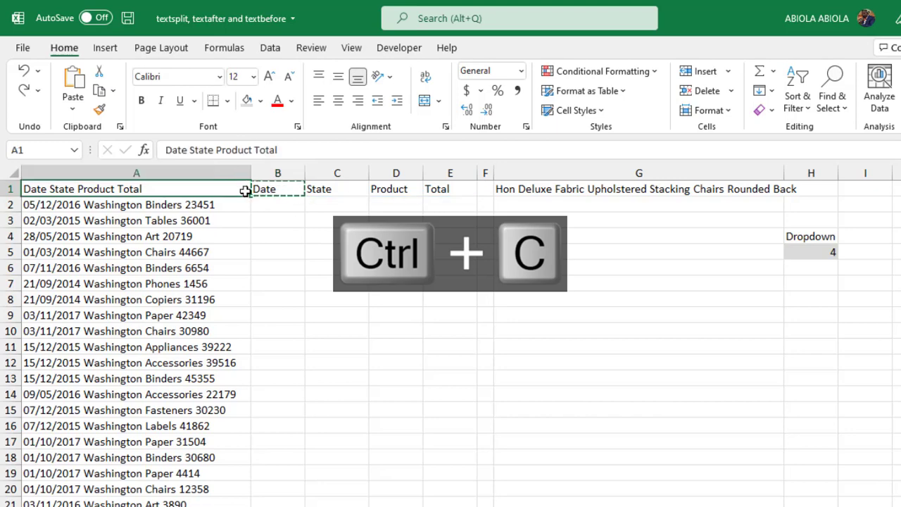
key(ctrl+Down)
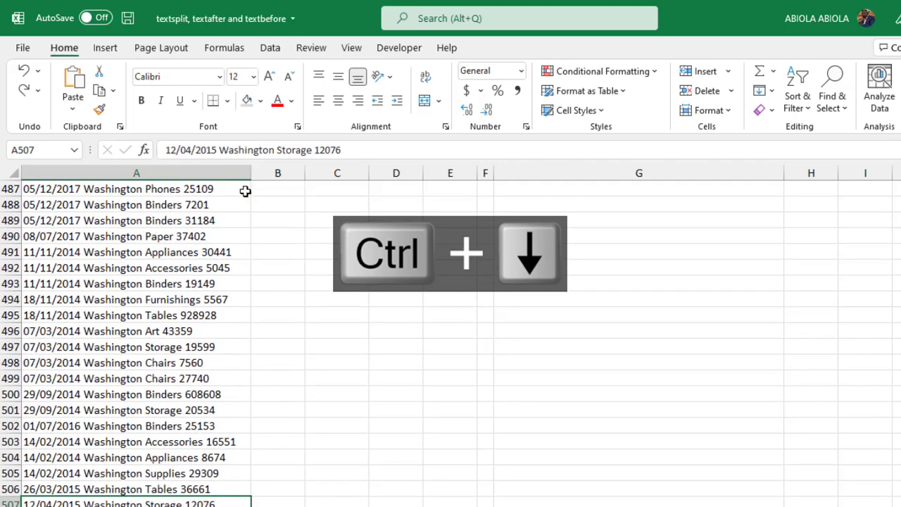
key(Right)
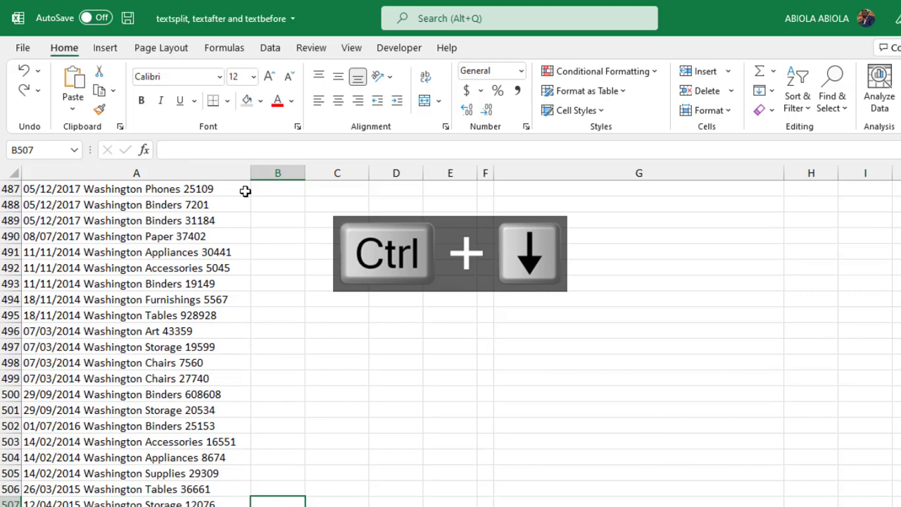
key(ctrl+shift+Up)
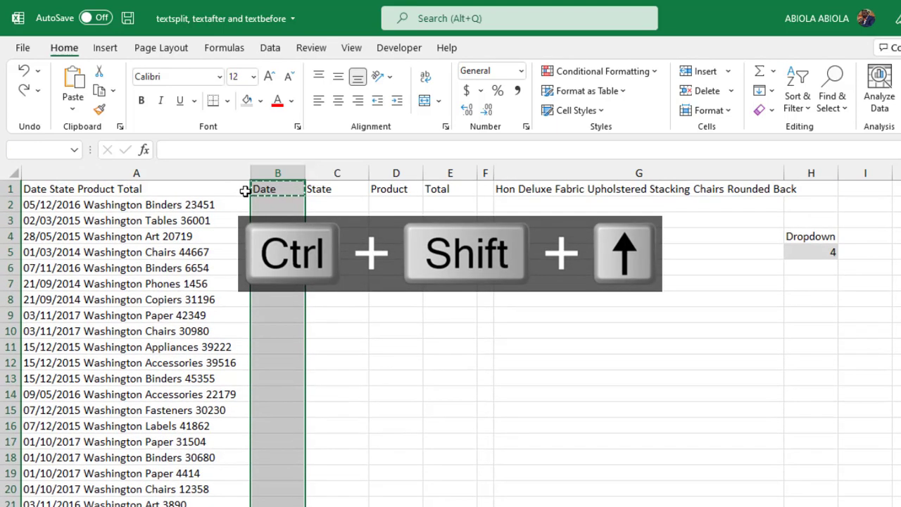
key(ctrl+v)
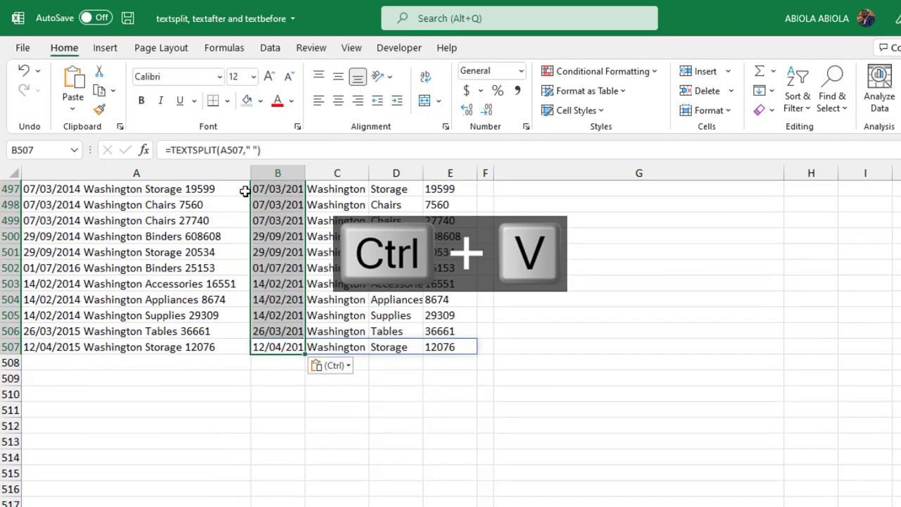
Step: Check the split results for row 2, row 5 and the header row
key(ctrl+Up)
key(Down)
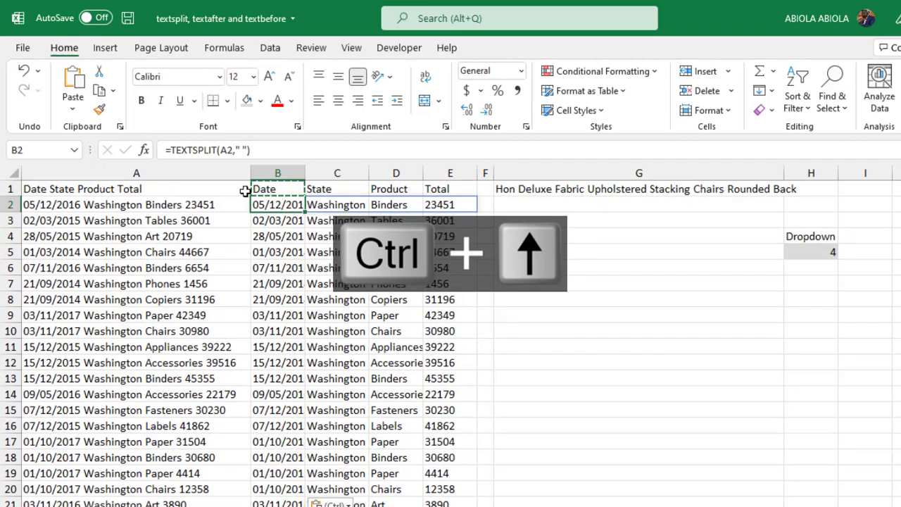
key(Right)
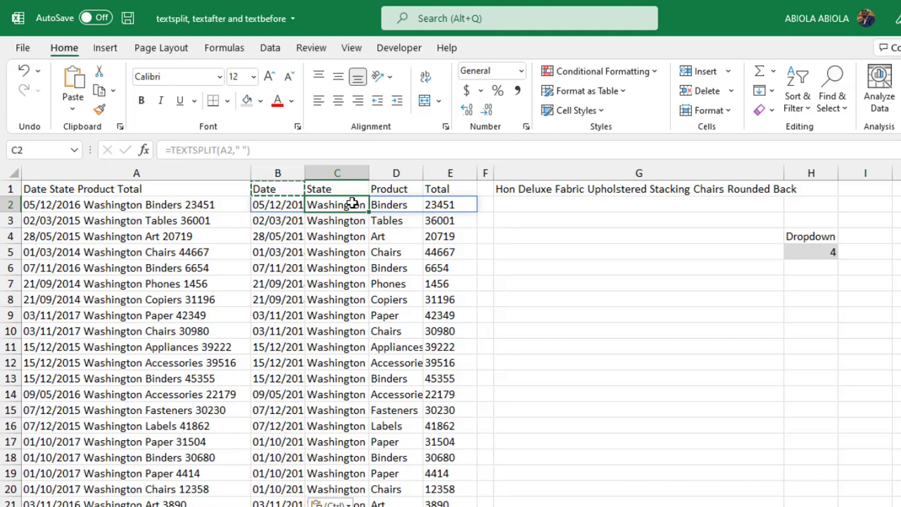
click(325, 250)
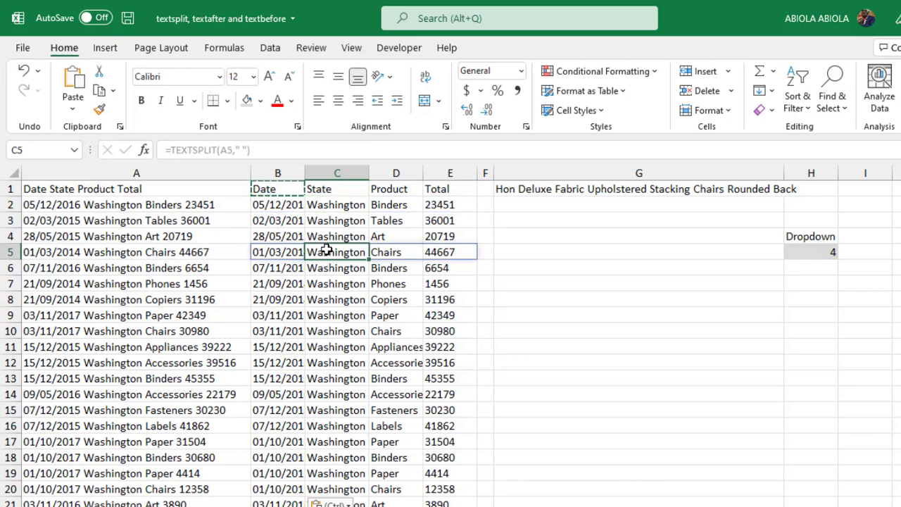
click(270, 187)
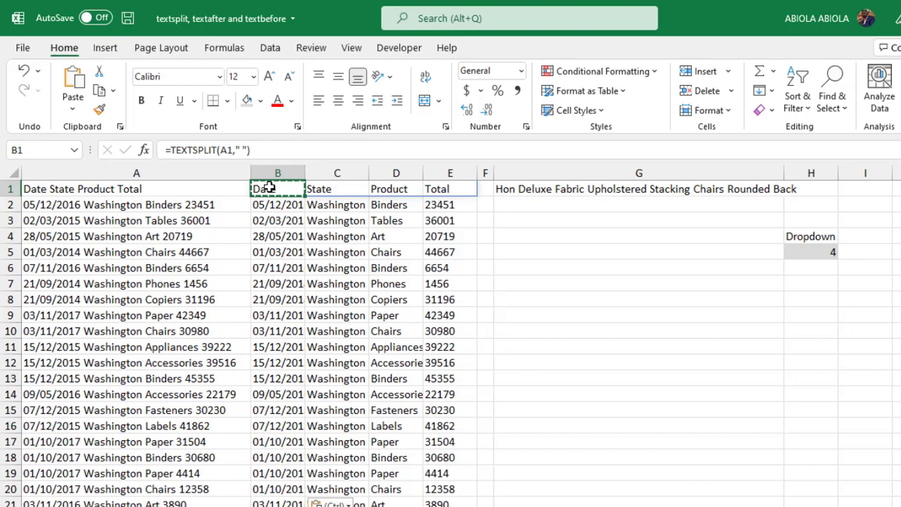
Step: Enter =TEXTSPLIT(G1,0," ") in G3 so each title word stacks down G3:G10
click(622, 190)
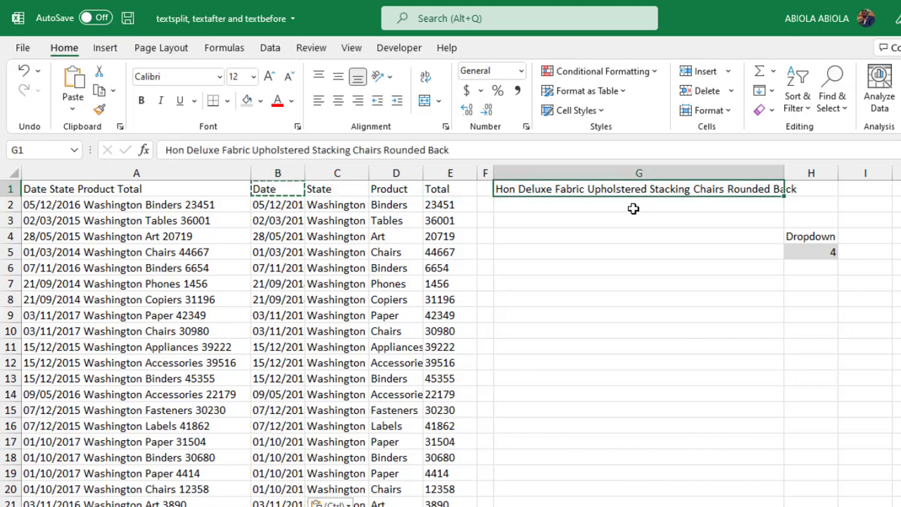
key(Down)
key(Down)
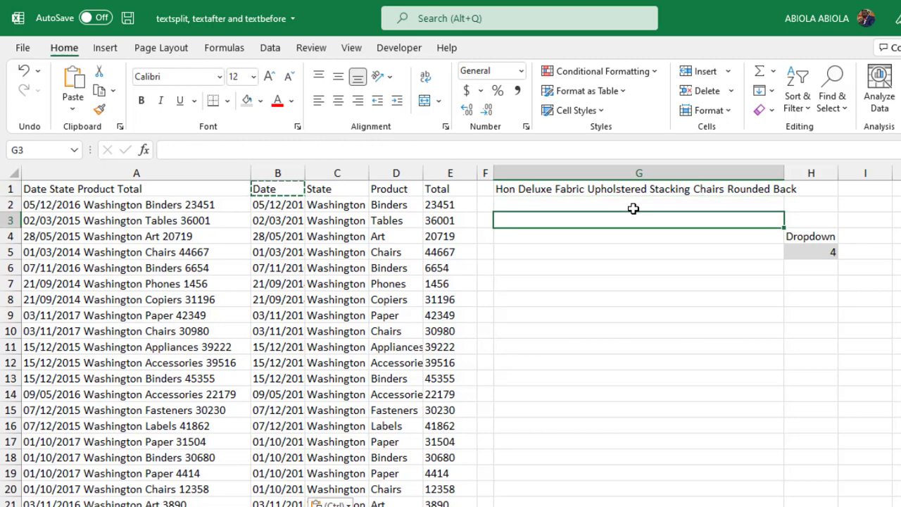
text(=)
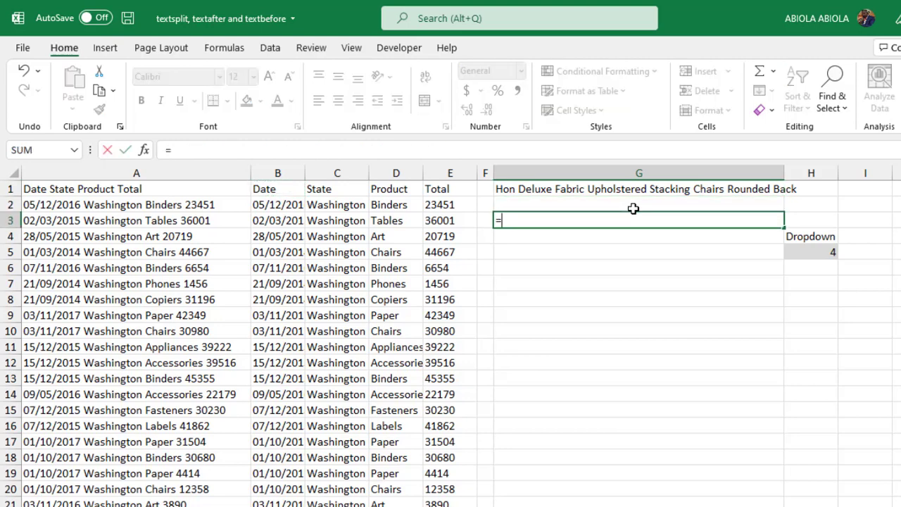
text(tex)
key(Down)
key(Down)
key(Down)
key(Down)
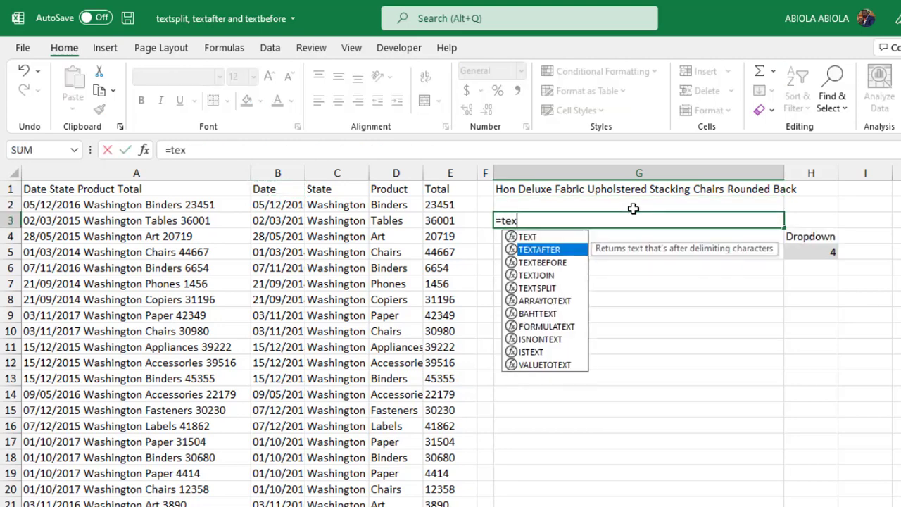
key(Tab)
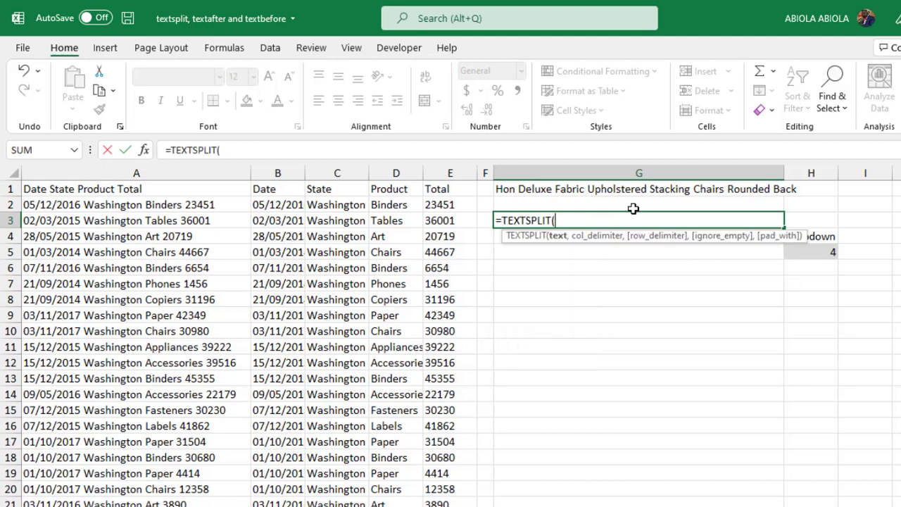
click(553, 187)
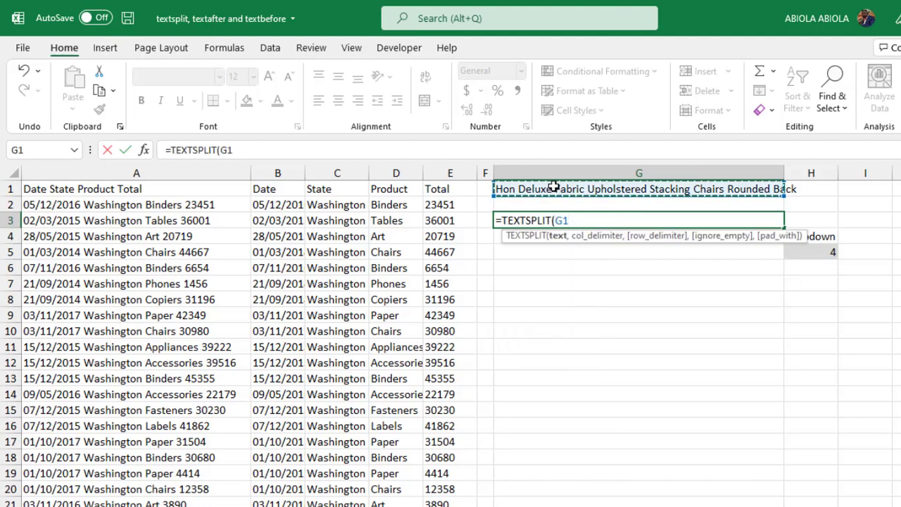
text(,)
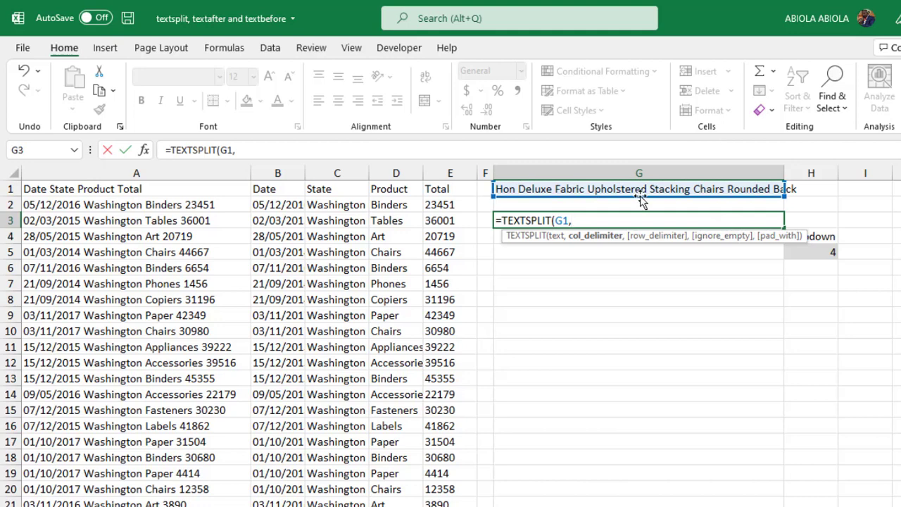
text(0,)
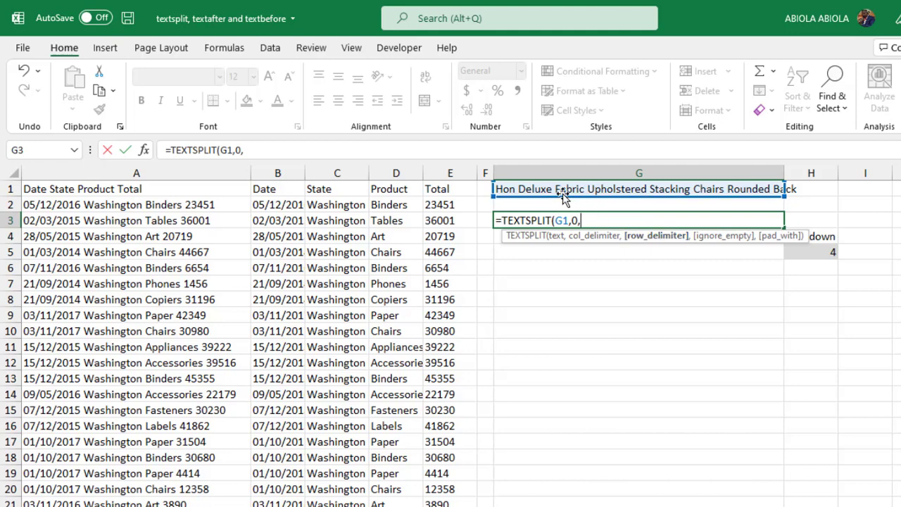
text(" "))
key(Return)
key(Down)
key(Down)
key(Down)
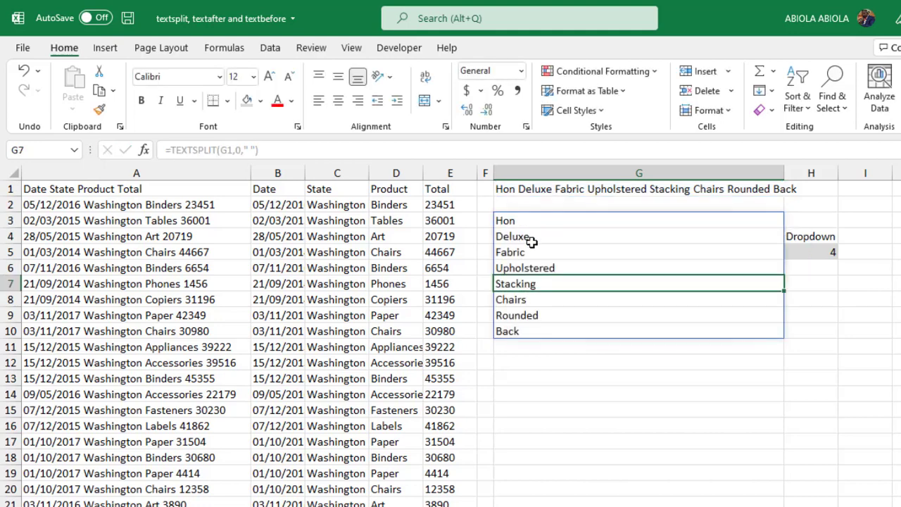
Step: Replace 'Hon' with 'Good' at the start of the G1 title and check the updated word list
double_click(511, 190)
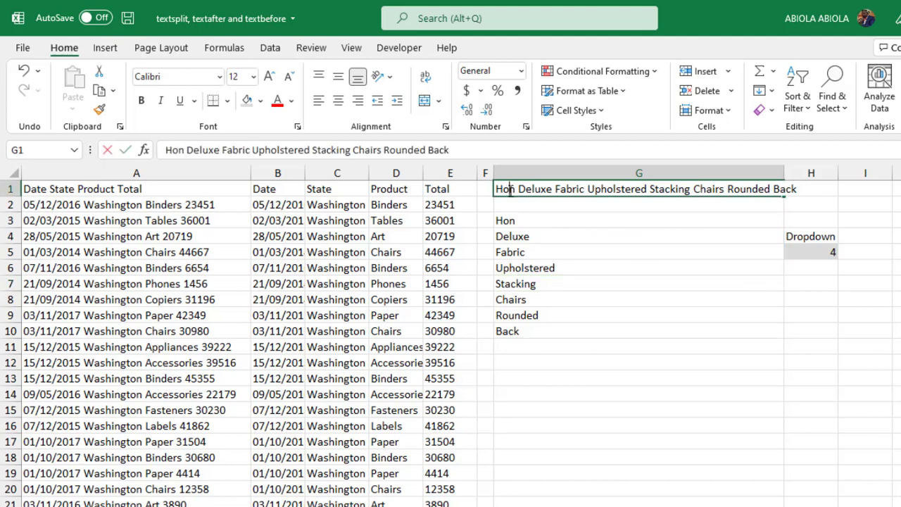
click(516, 189)
key(BackSpace)
key(BackSpace)
key(BackSpace)
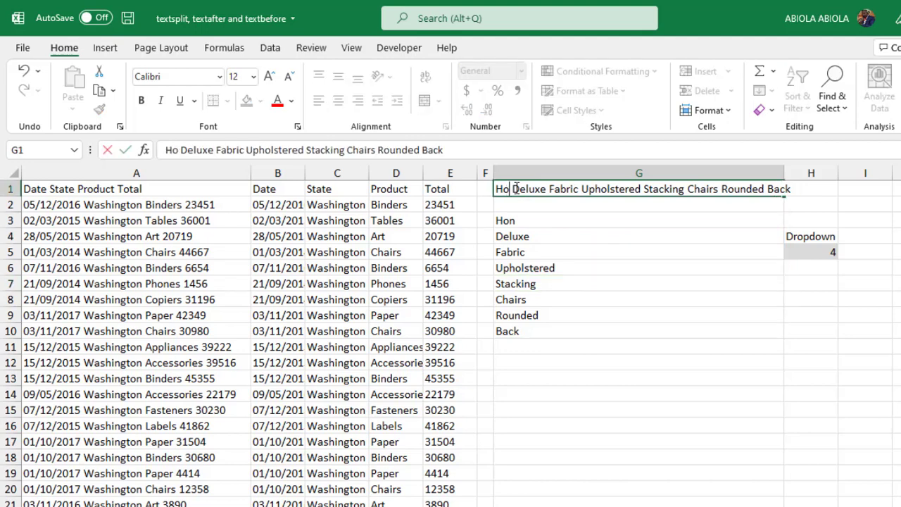
text(Good)
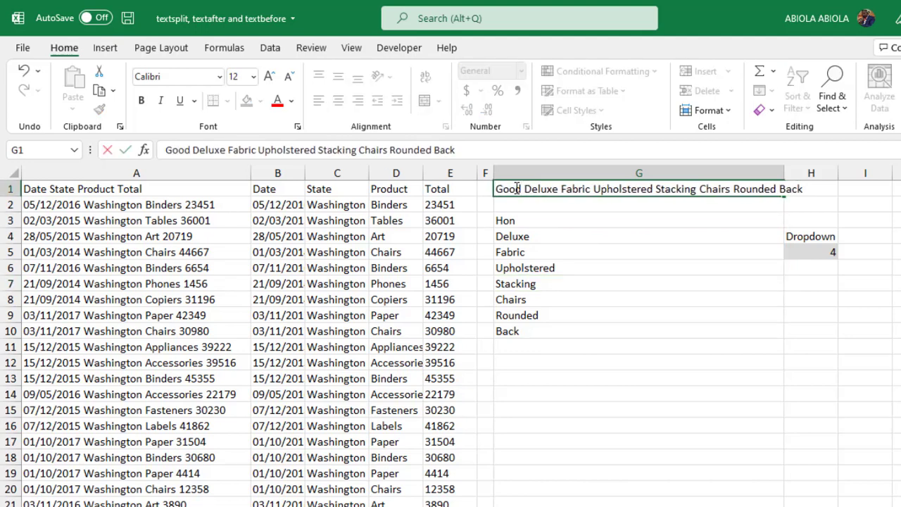
key(Return)
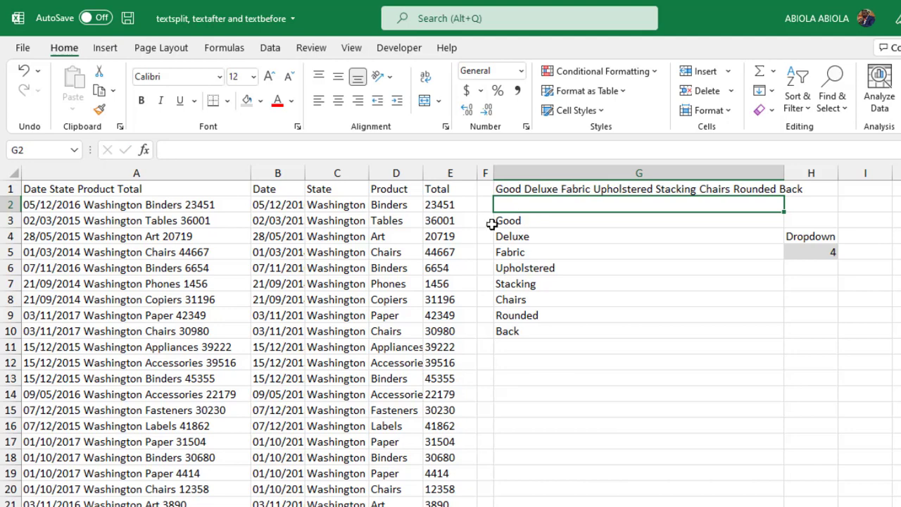
click(585, 267)
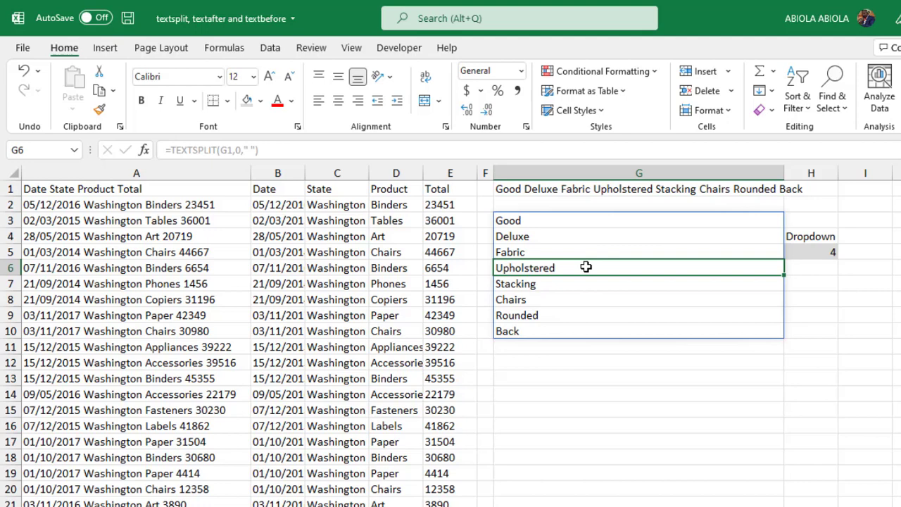
click(526, 364)
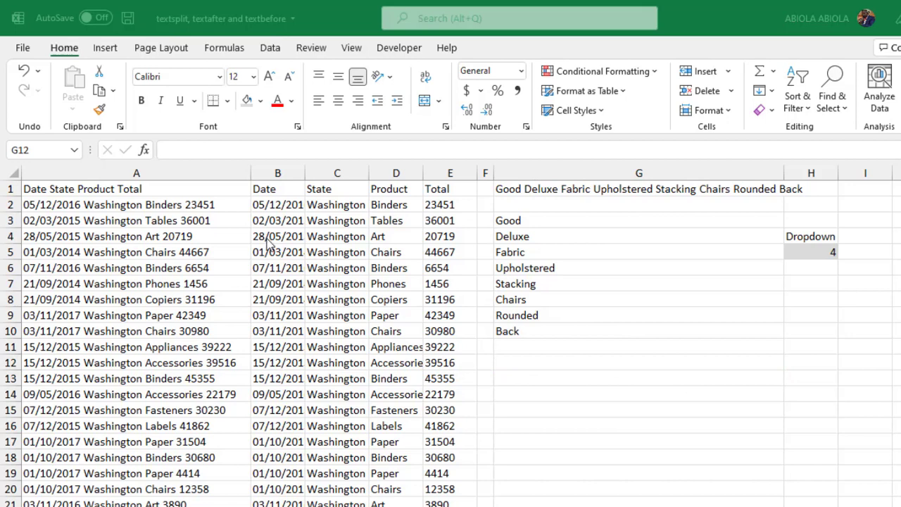
Step: Enter =TEXTAFTER(G1," ",3) in G12, returning 'Upholstered Stacking Chairs Rounded Back'
click(506, 364)
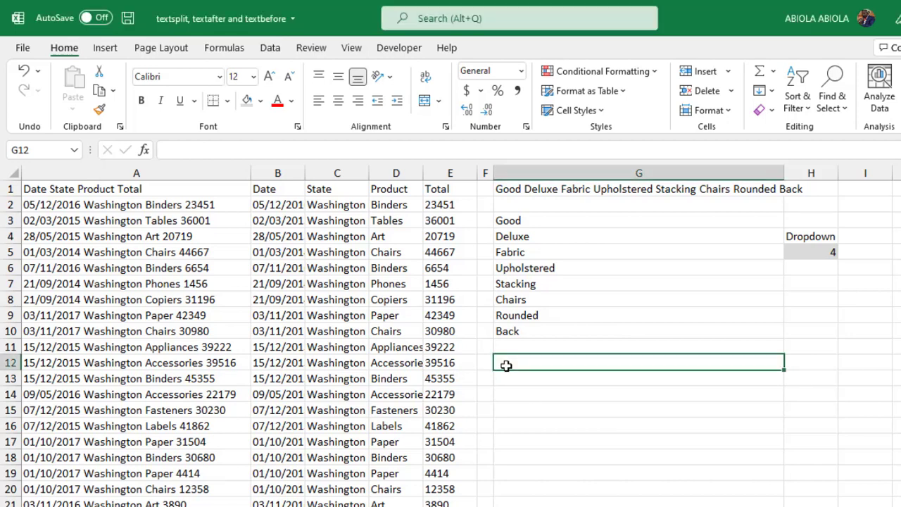
text(=tex)
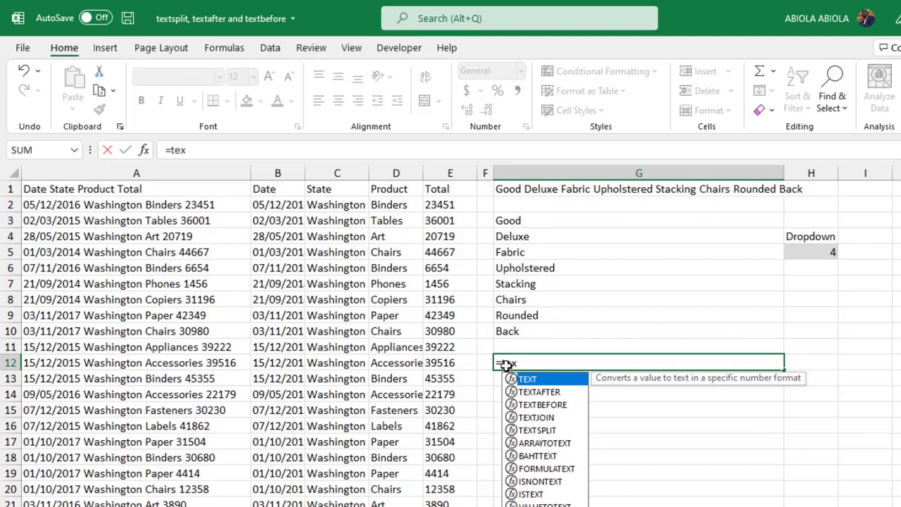
key(Down)
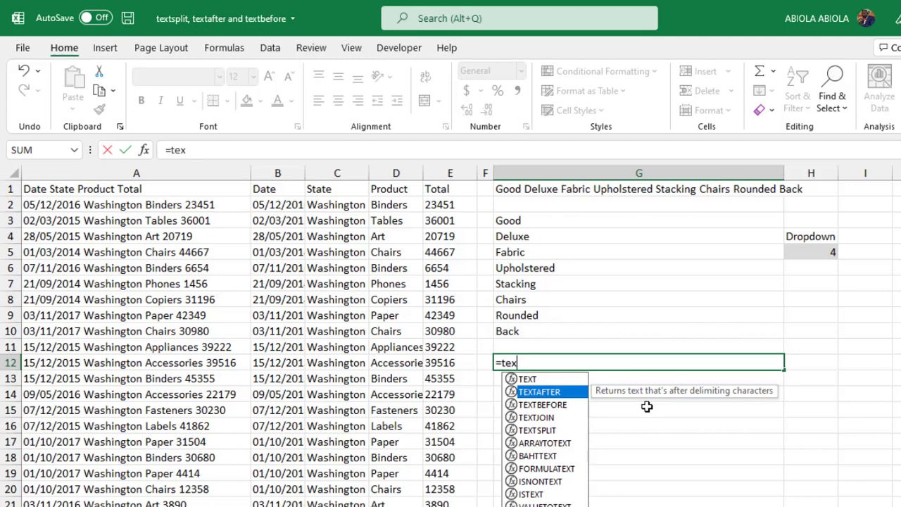
key(Tab)
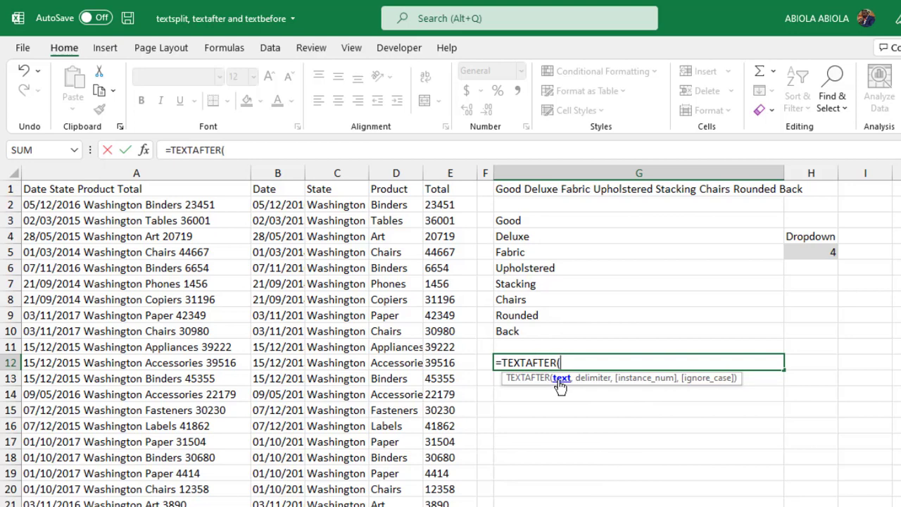
click(572, 189)
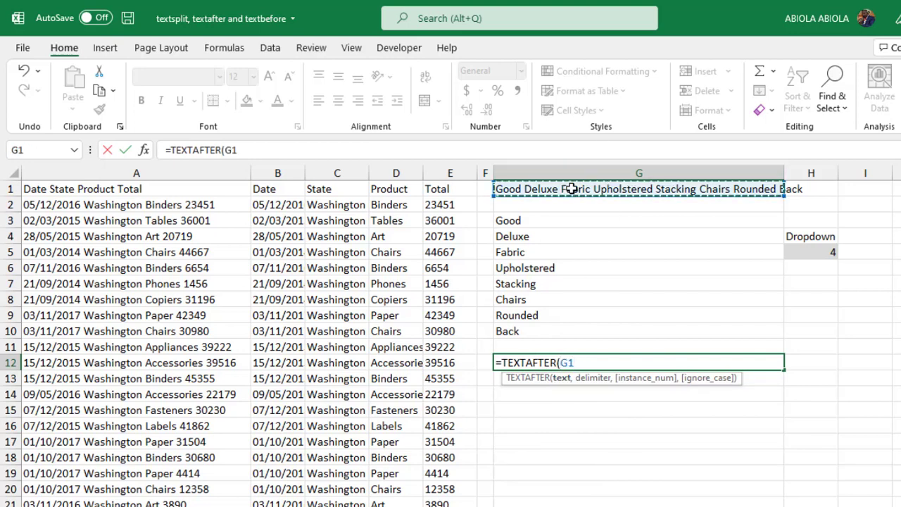
text(,)
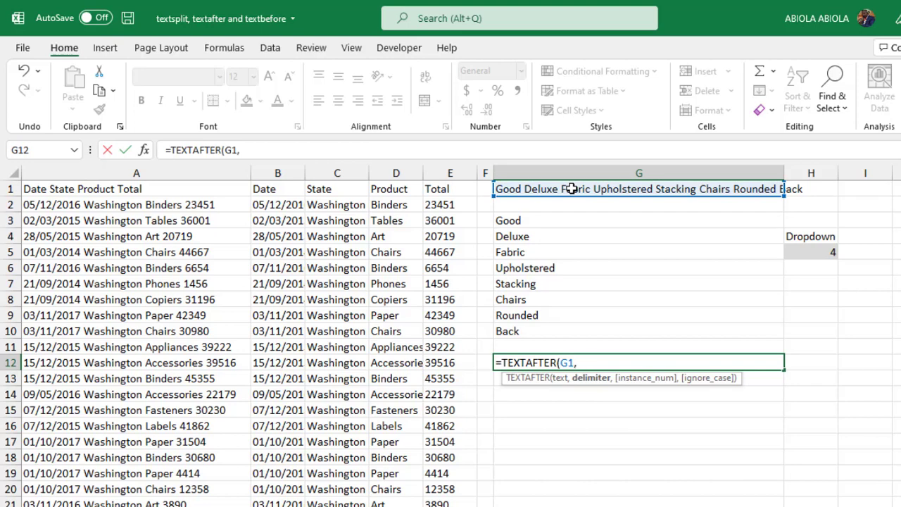
text(" ",)
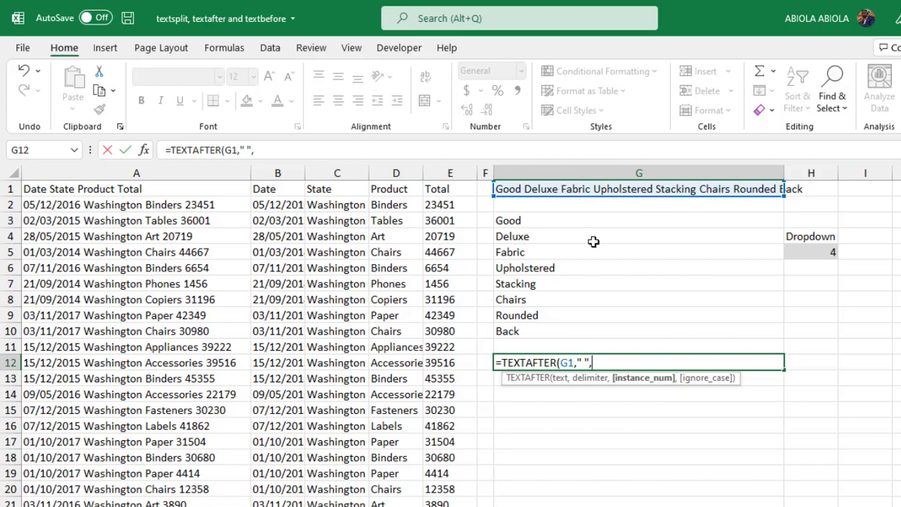
text(3))
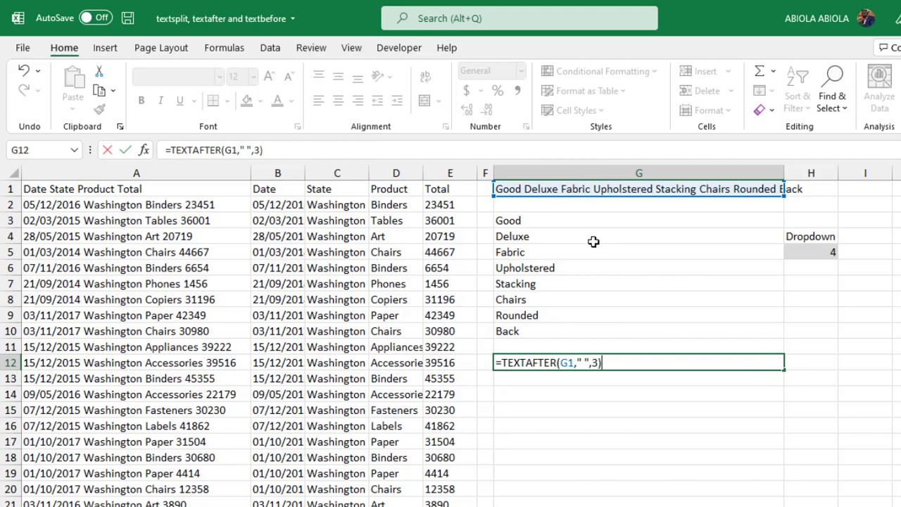
key(ctrl+Return)
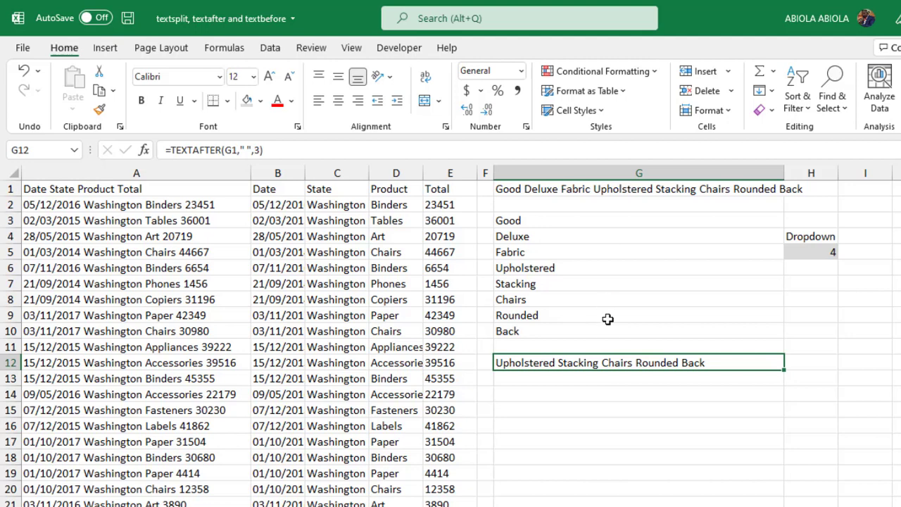
Step: Enter =TEXTBEFORE(G1," ",3) in G14, returning 'Good Deluxe Fabric'
click(606, 392)
text(=tex)
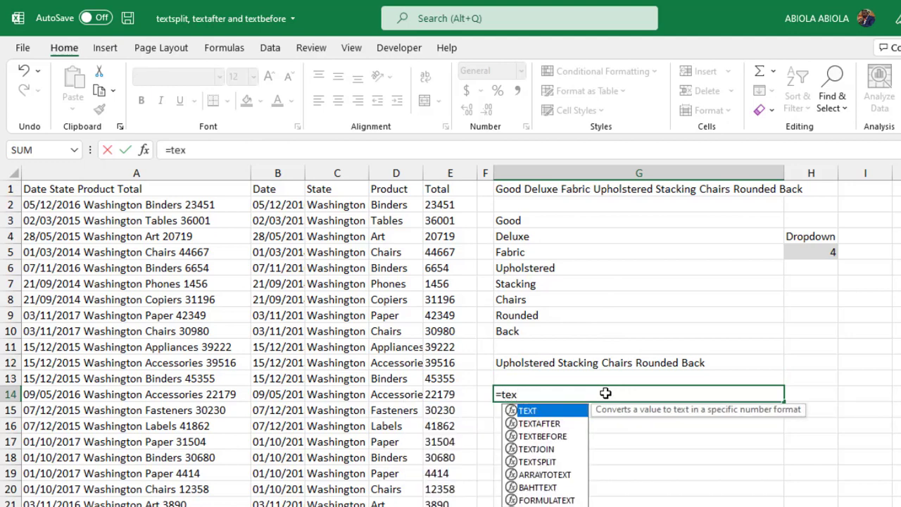
key(Down)
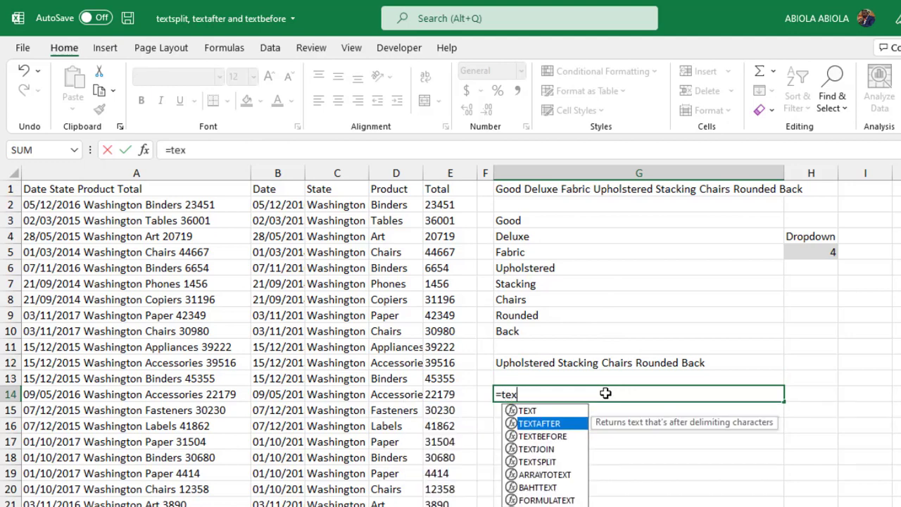
key(Down)
key(Tab)
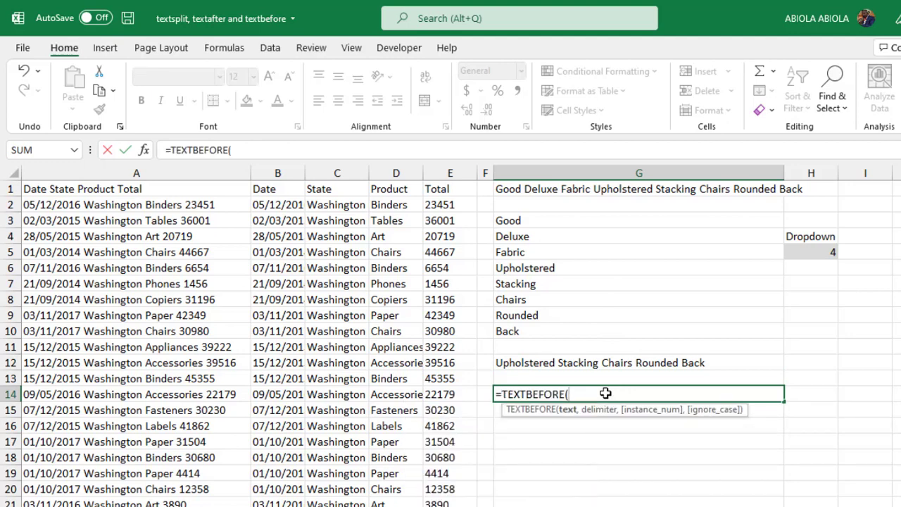
click(522, 188)
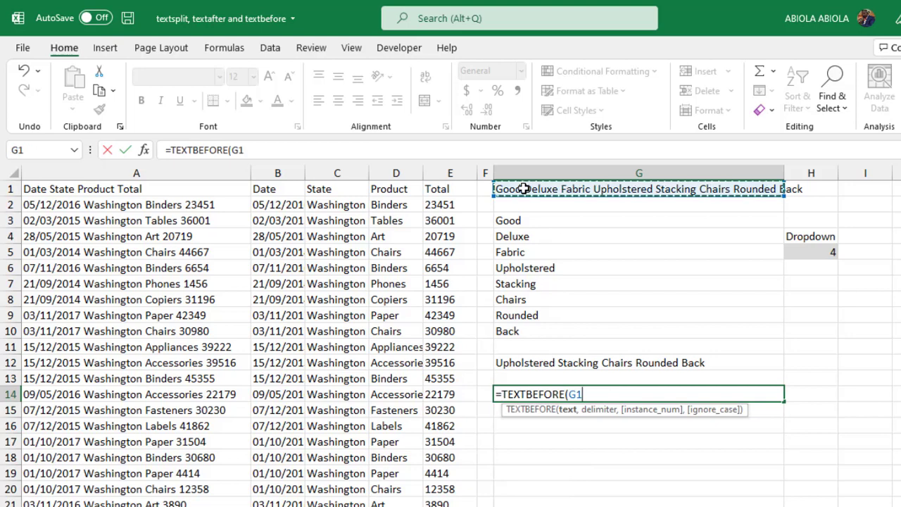
text(," )
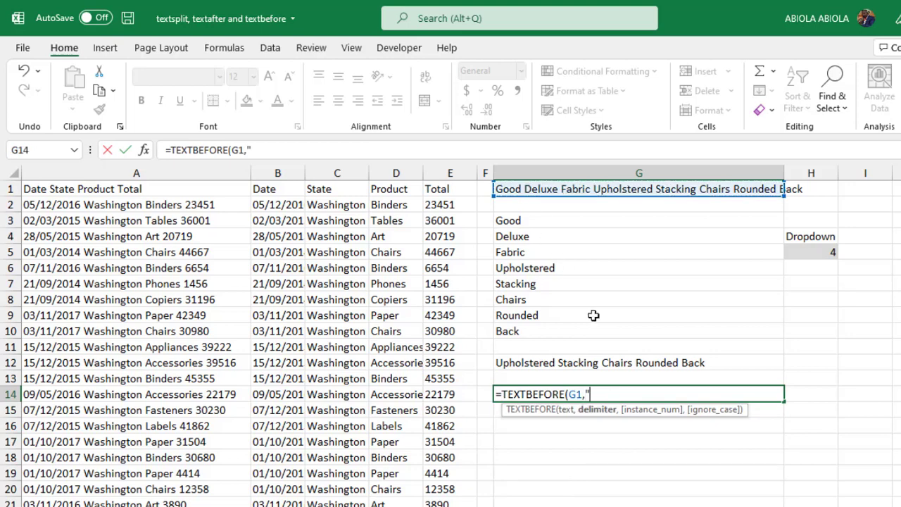
text(",3)
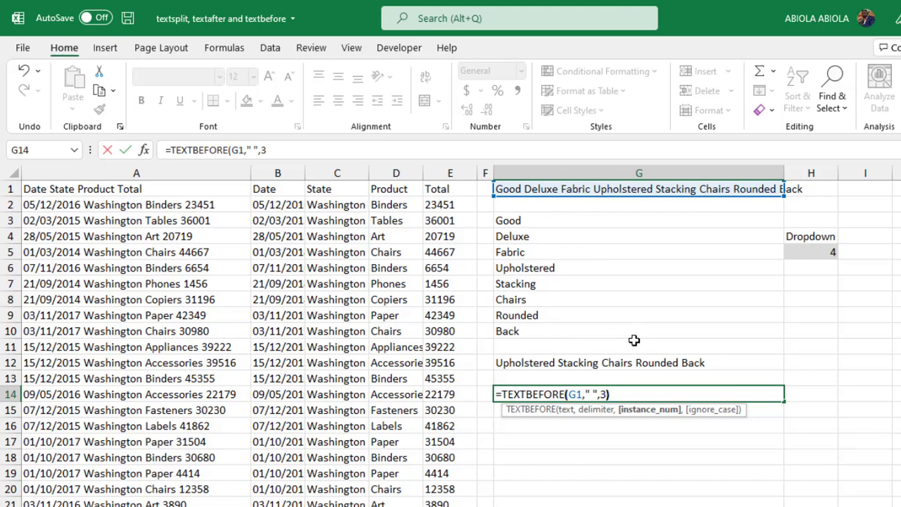
key(ctrl+Return)
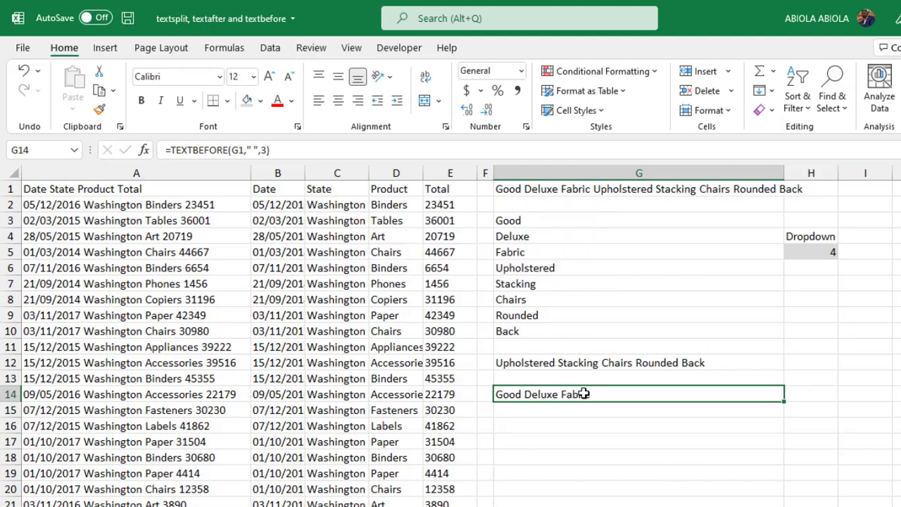
Step: Change G12's formula to =TEXTAFTER(G1," ",H5) so the instance comes from H5's value 4
double_click(569, 364)
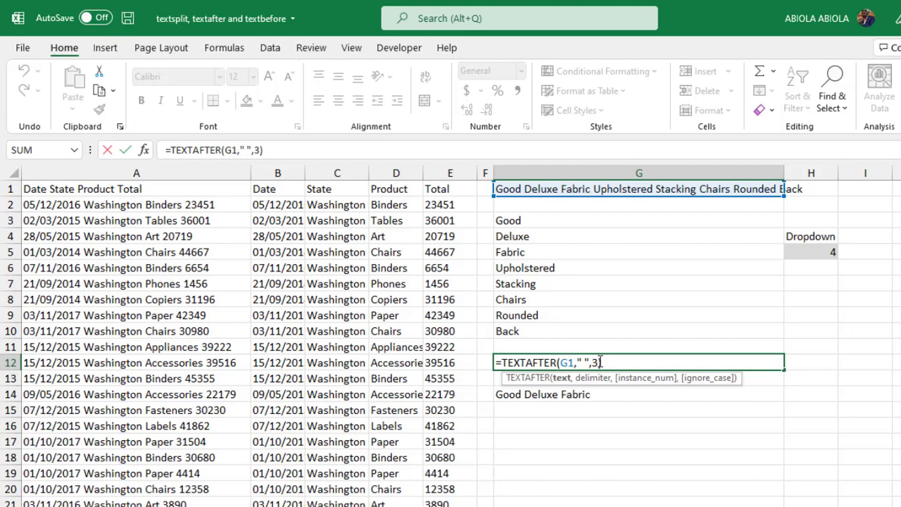
key(ctrl+Return)
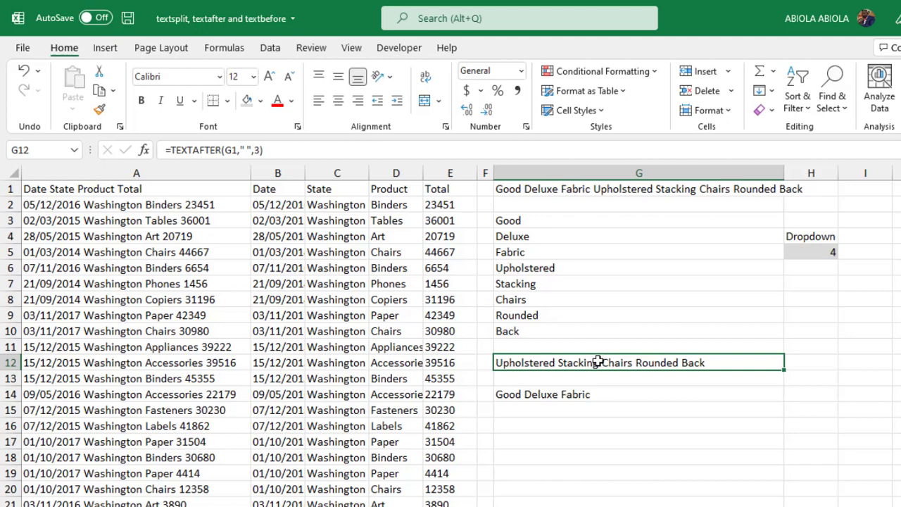
double_click(599, 363)
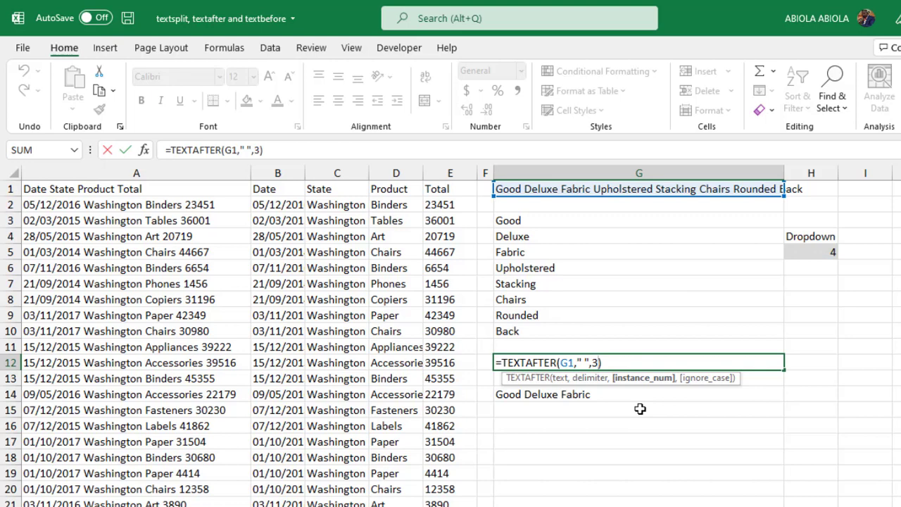
key(BackSpace)
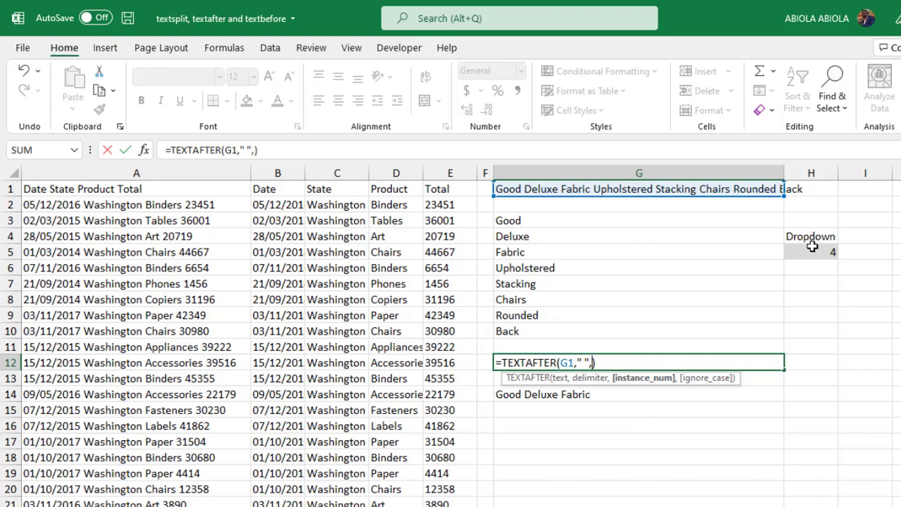
click(811, 251)
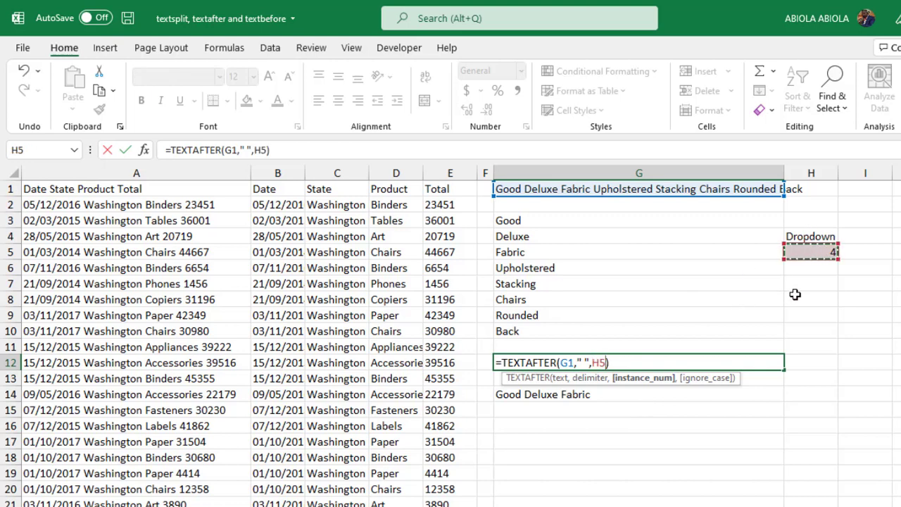
key(ctrl+Return)
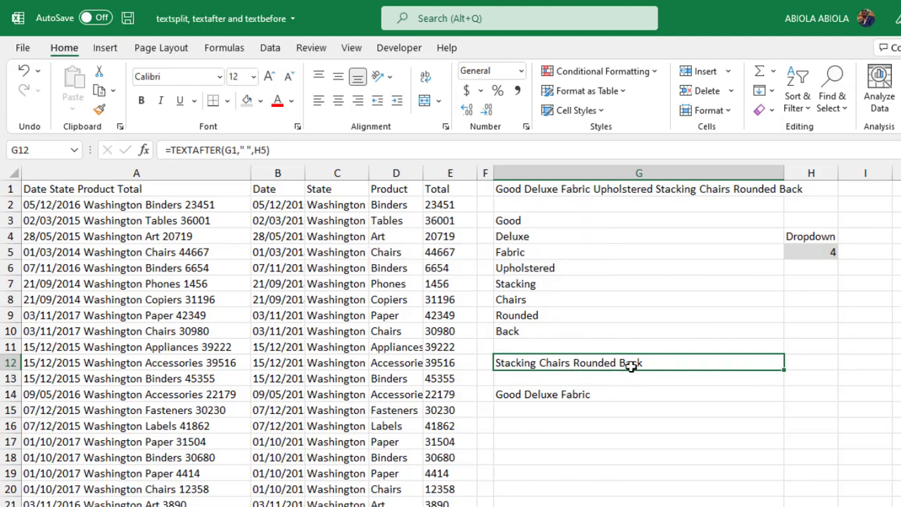
Step: Set the H5 dropdown value to 3
click(830, 252)
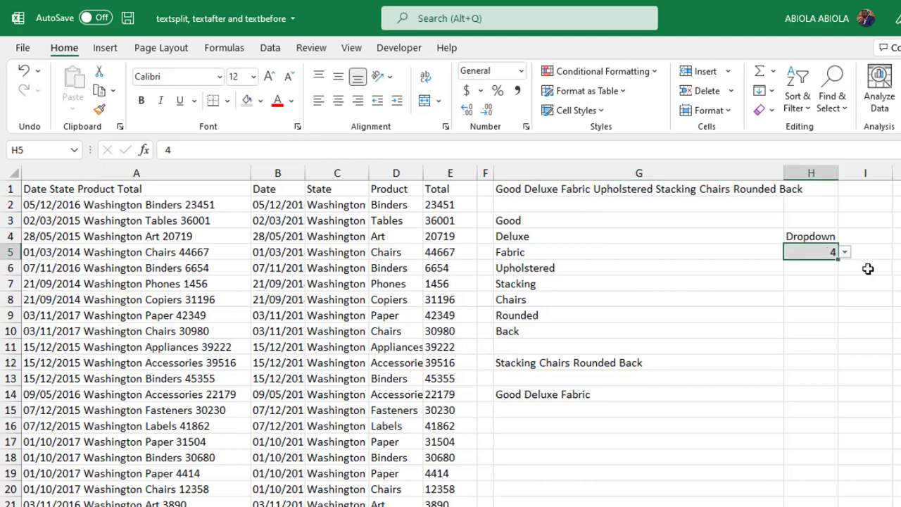
click(847, 253)
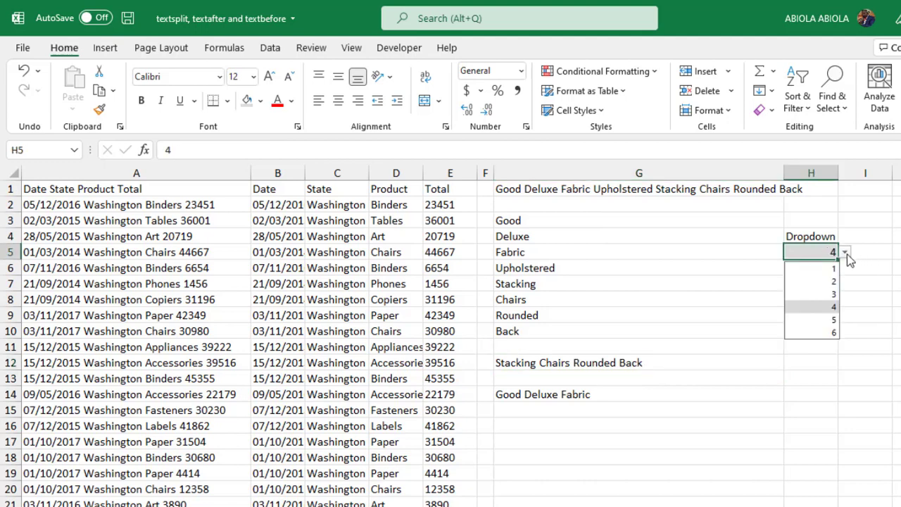
click(833, 294)
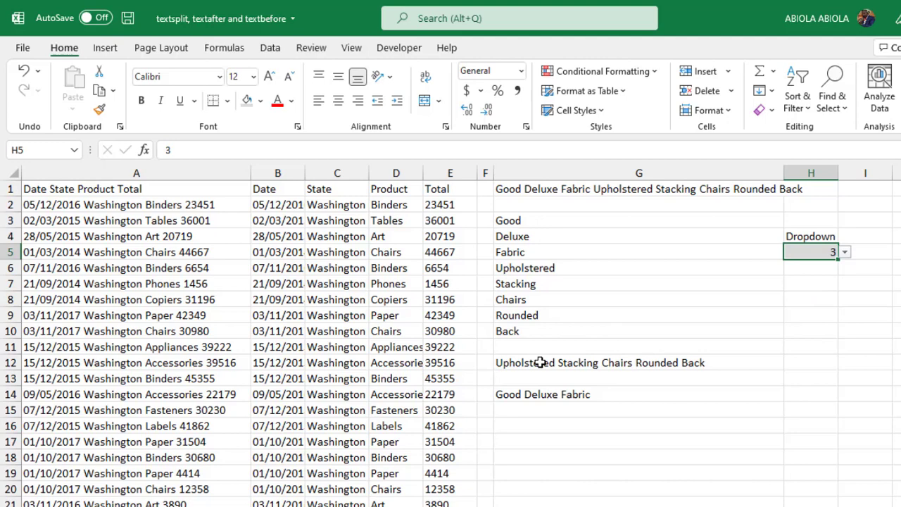
Step: Change G14's formula to =TEXTBEFORE(G1," ",H5) so it follows the dropdown
click(589, 396)
double_click(594, 395)
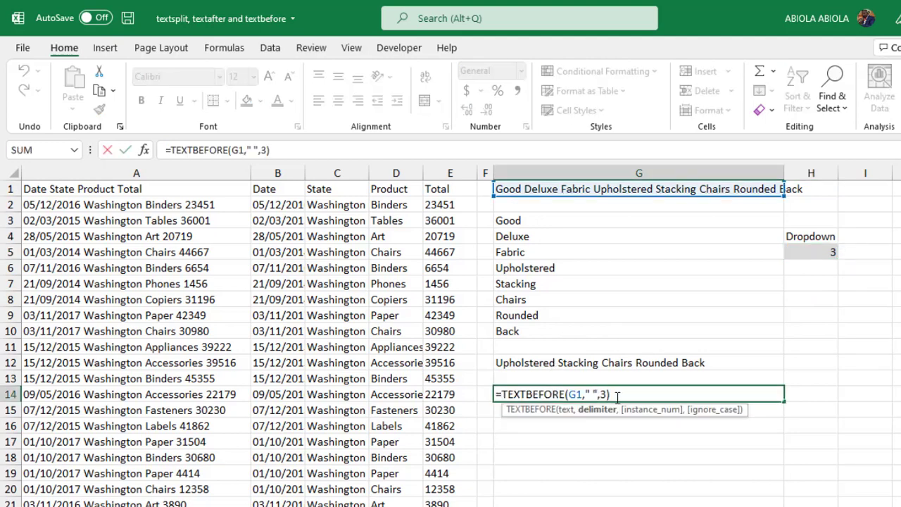
click(612, 397)
key(BackSpace)
key(BackSpace)
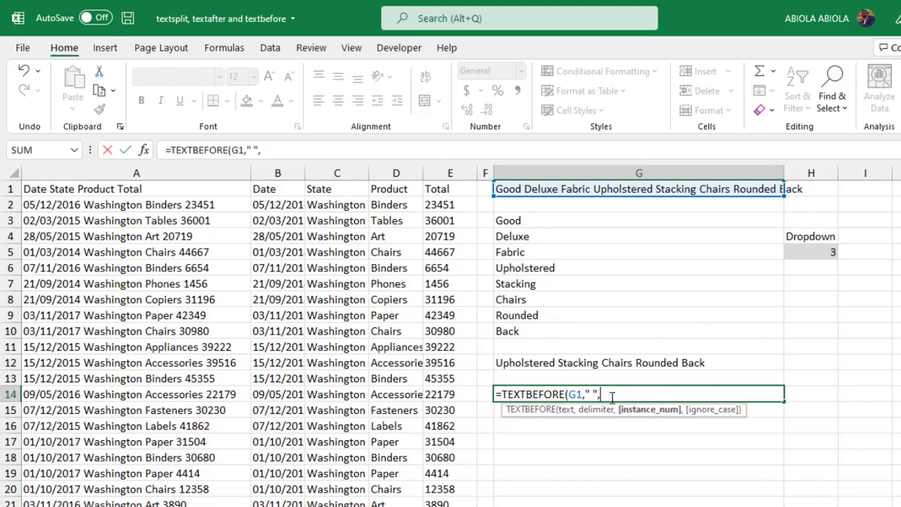
click(806, 251)
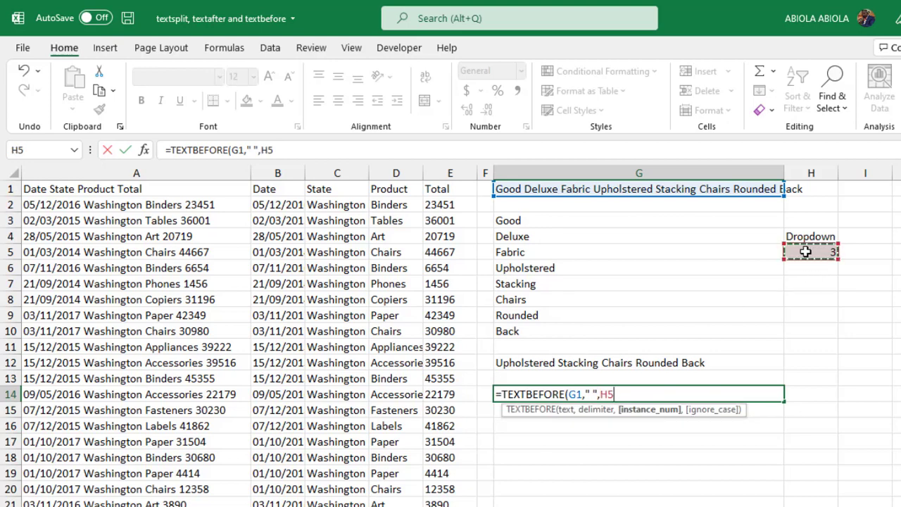
text())
key(ctrl+Return)
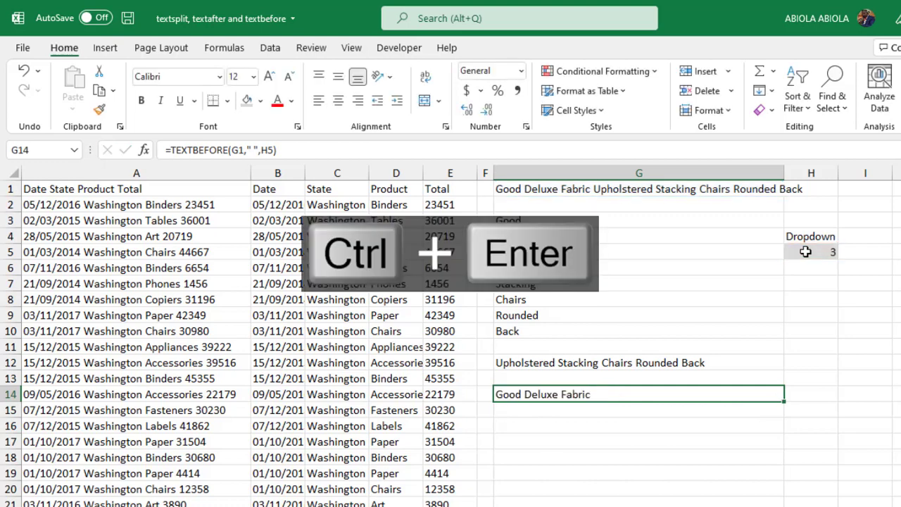
Step: Switch H5 to 2, giving 'Fabric Upholstered Stacking Chairs Rounded Back' in G12 and 'Good Deluxe' in G14
click(816, 252)
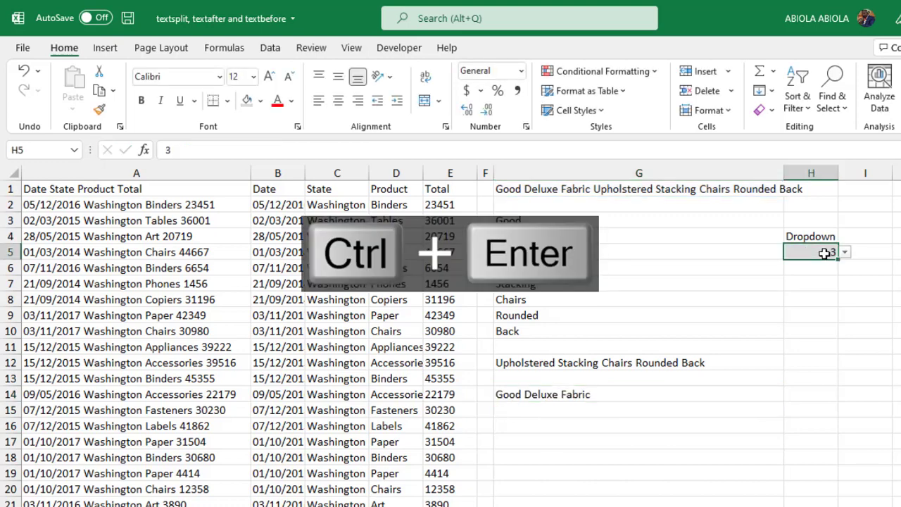
click(845, 253)
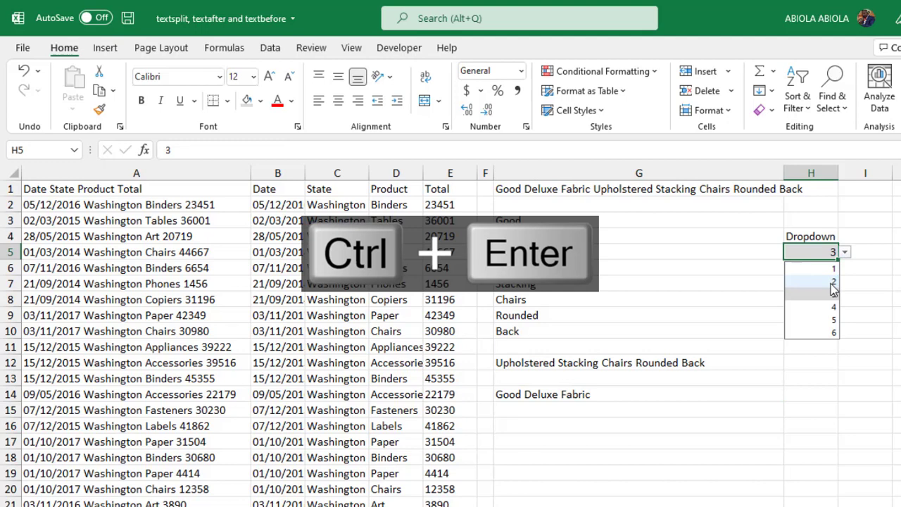
click(832, 283)
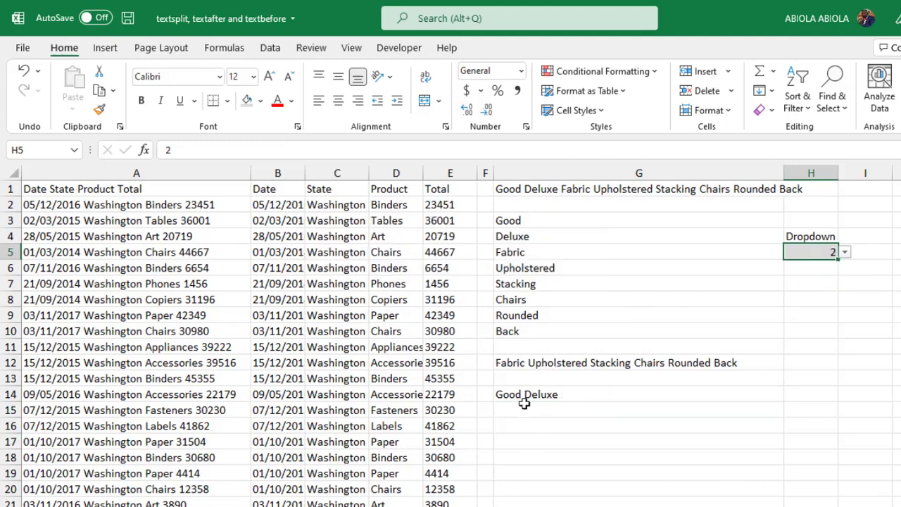